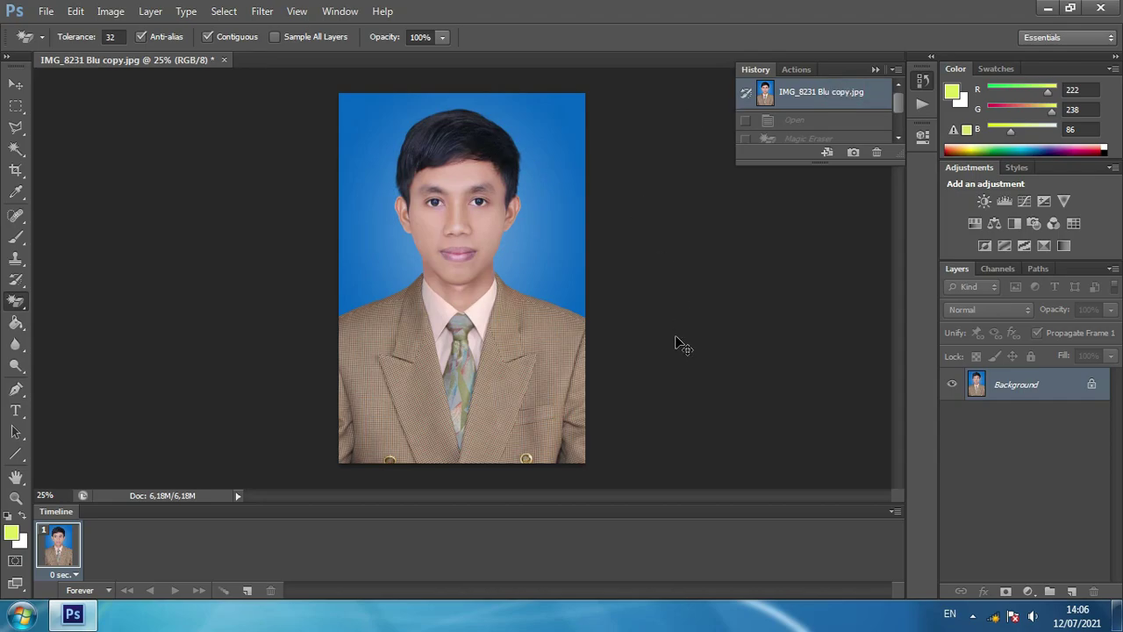
{"action": "key", "text": "ctrl+plus"}
{"action": "key", "text": "ctrl+plus"}
{"action": "key", "text": "ctrl+plus"}
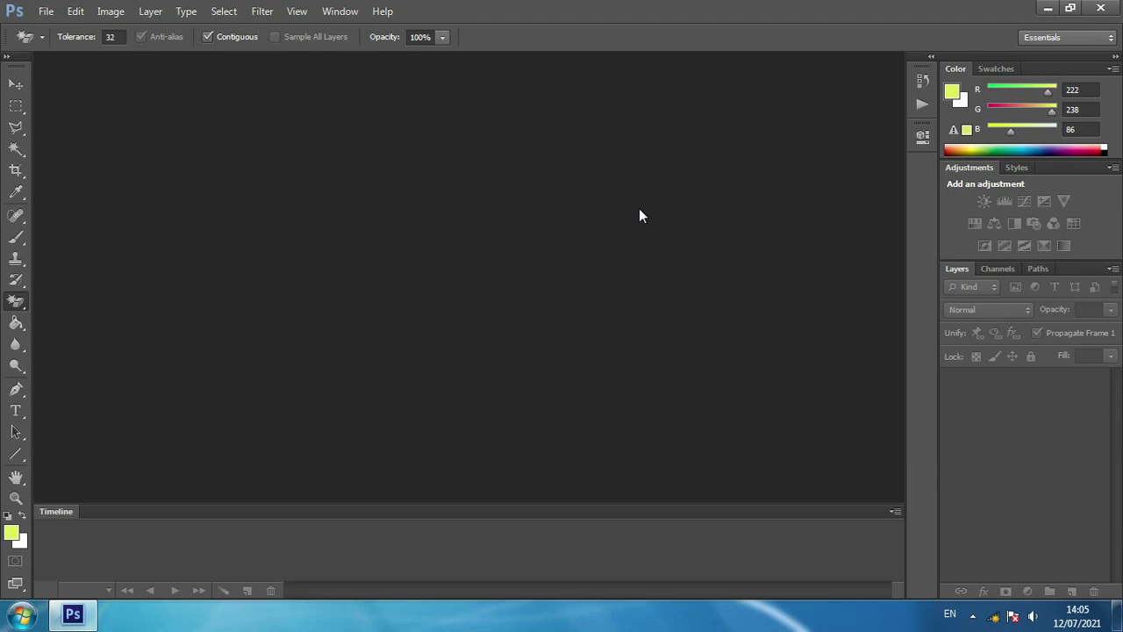
Step: Open the blue-background portrait IMG_8231 Blu copy.jpg from the PHOTO ANDI folder
{"action": "key", "text": "ctrl+o"}
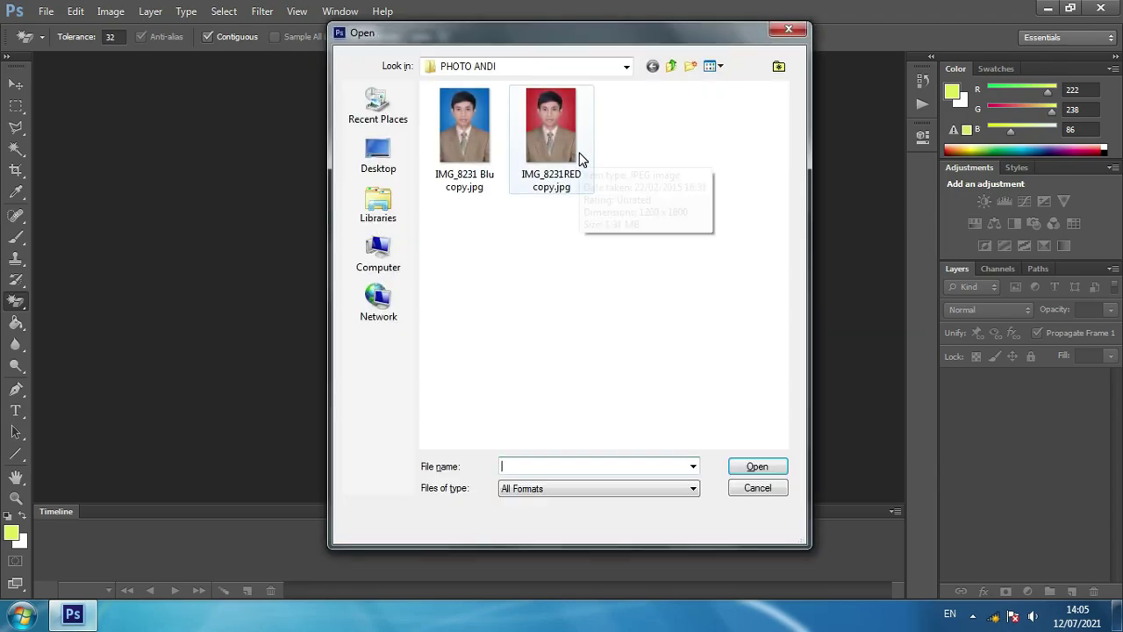
{"action": "double_click", "coordinate": [467, 136]}
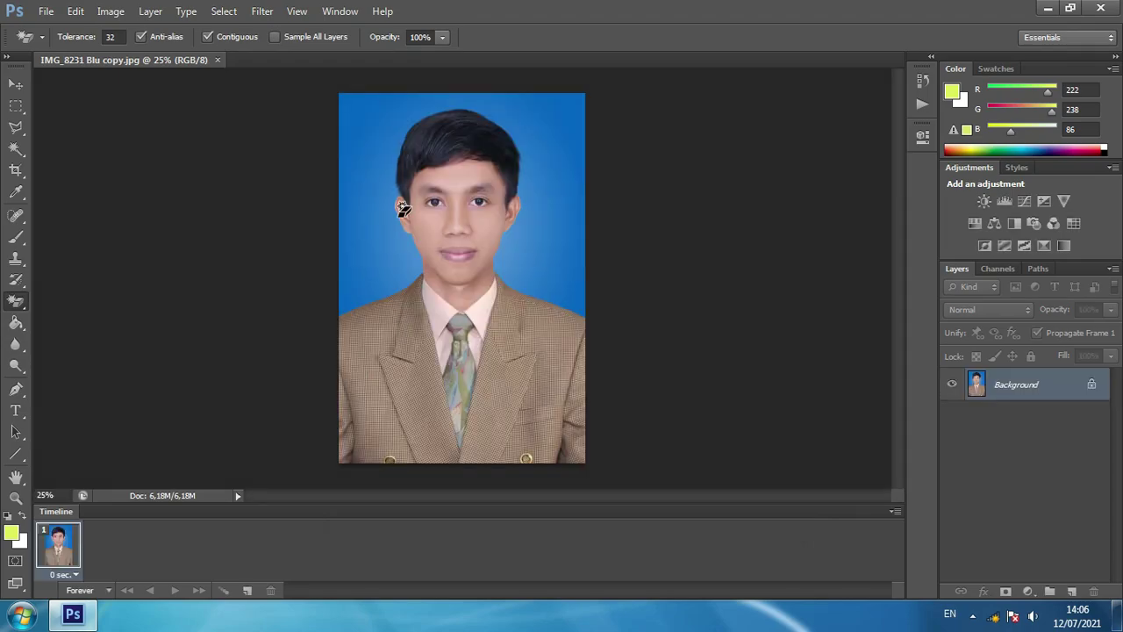
{"action": "left_click", "coordinate": [16, 85]}
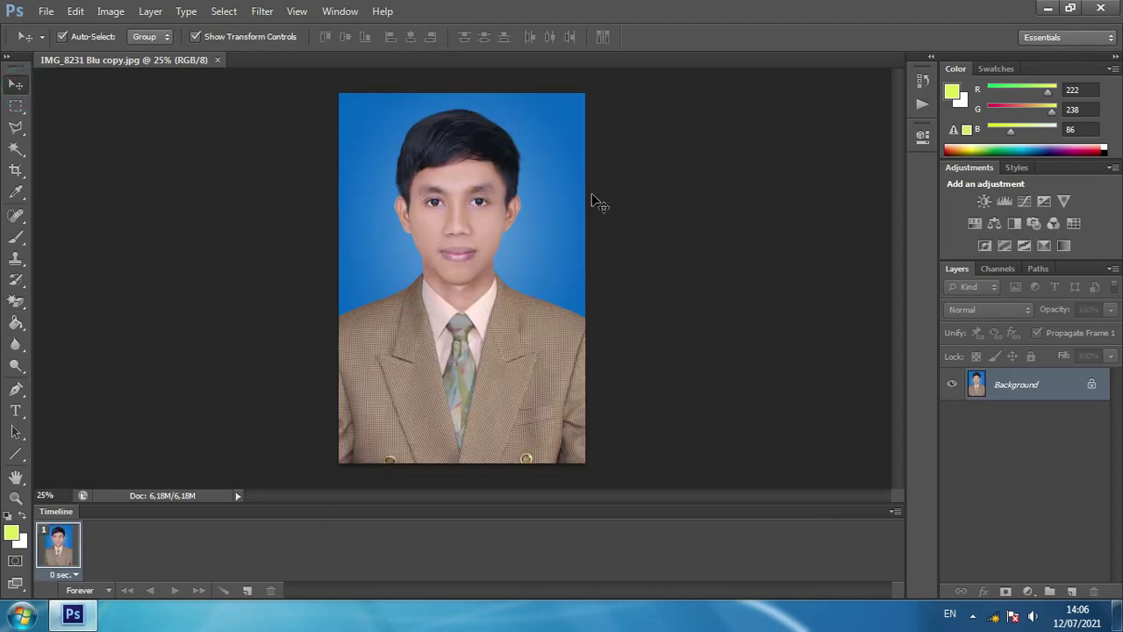
Step: Try to erase the blue background on both sides of the man's head with the Magic Eraser at tolerance 32
{"action": "left_click", "coordinate": [16, 303]}
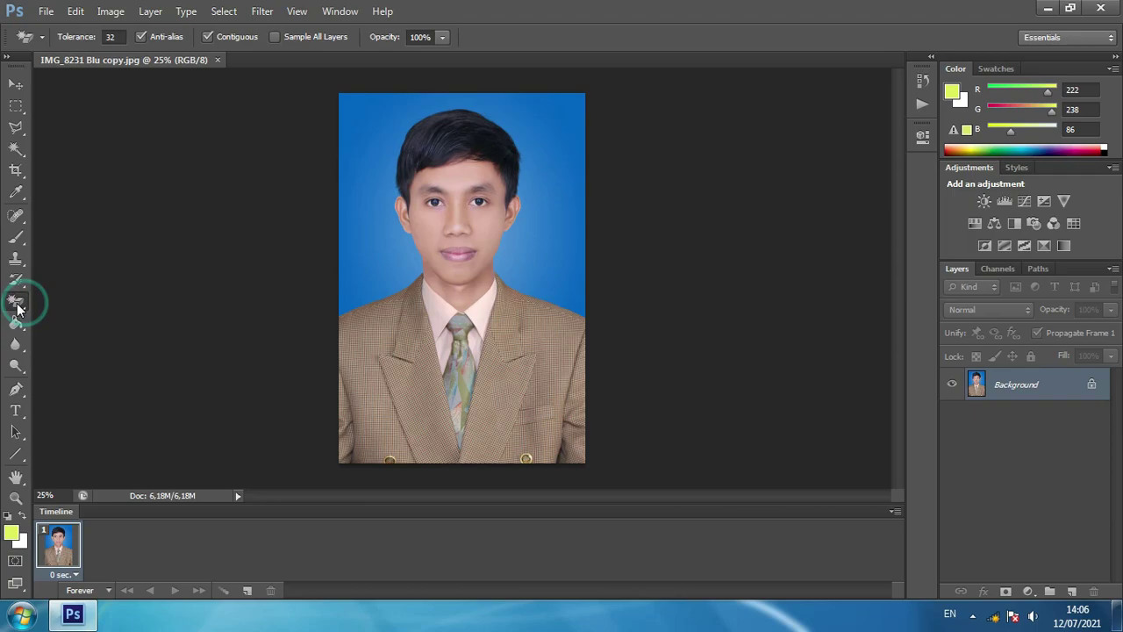
{"action": "left_click", "coordinate": [20, 307]}
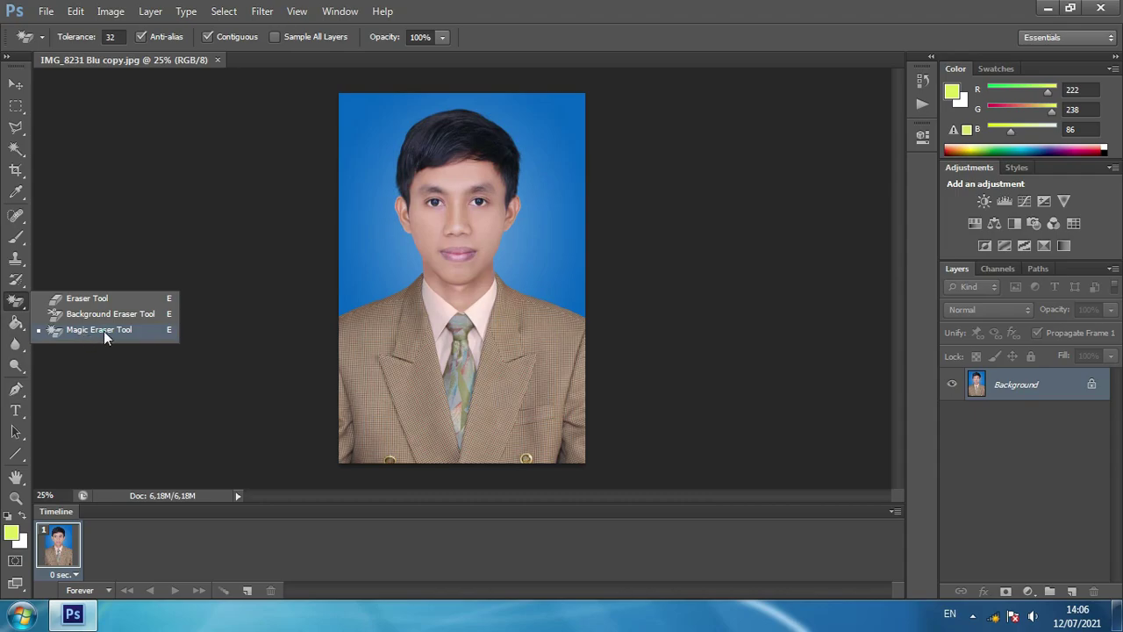
{"action": "left_click", "coordinate": [88, 333]}
{"action": "left_click", "coordinate": [349, 125]}
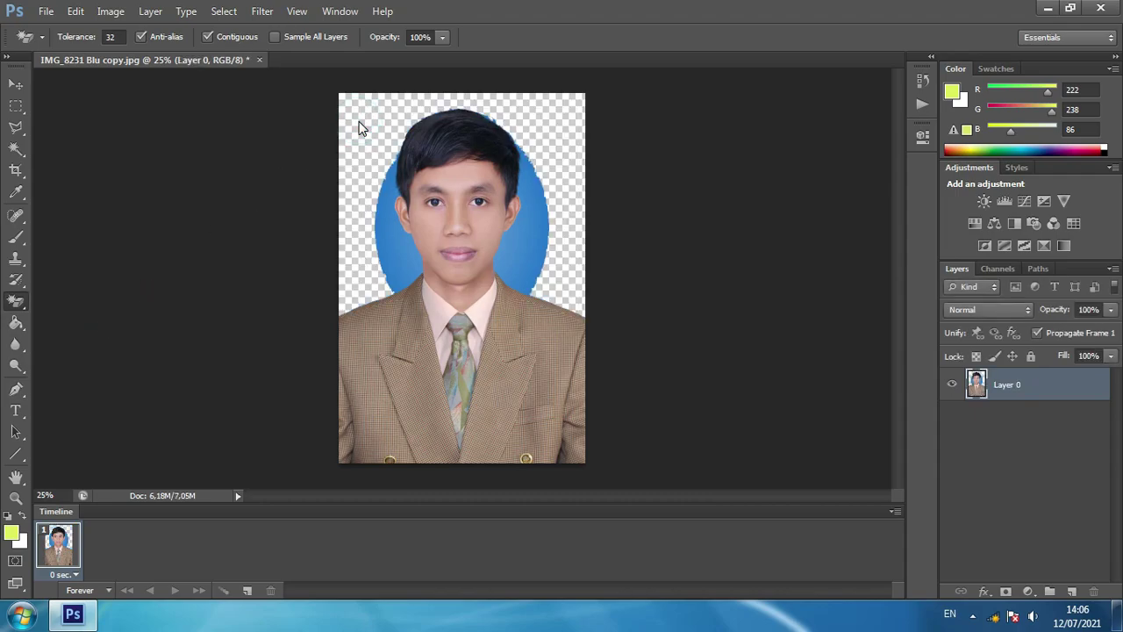
{"action": "left_click", "coordinate": [386, 232]}
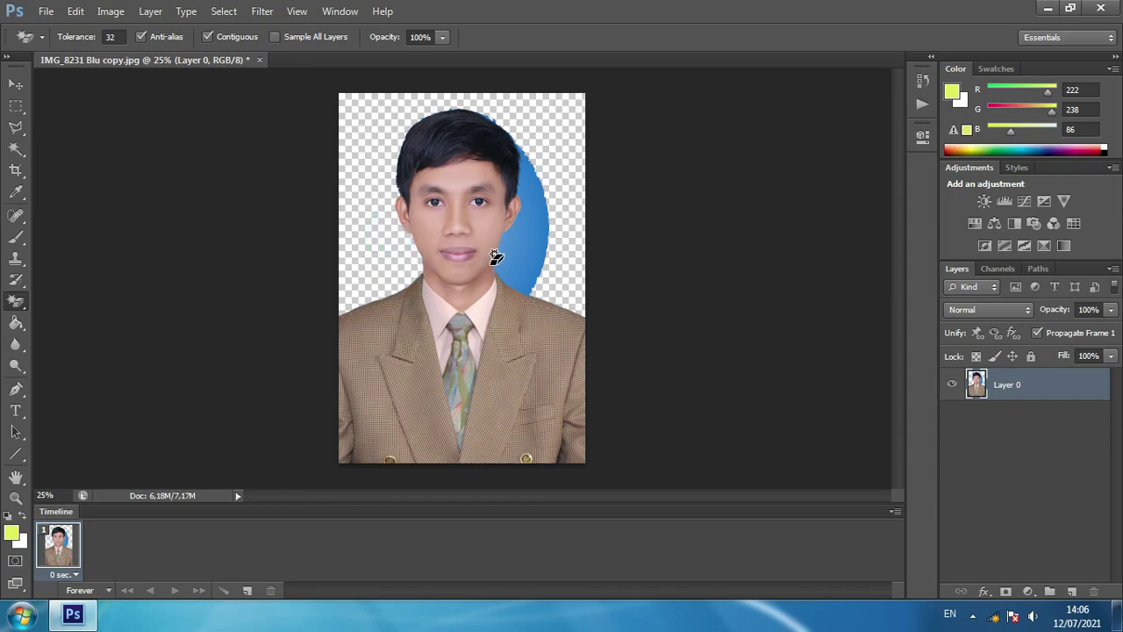
{"action": "left_click", "coordinate": [523, 247]}
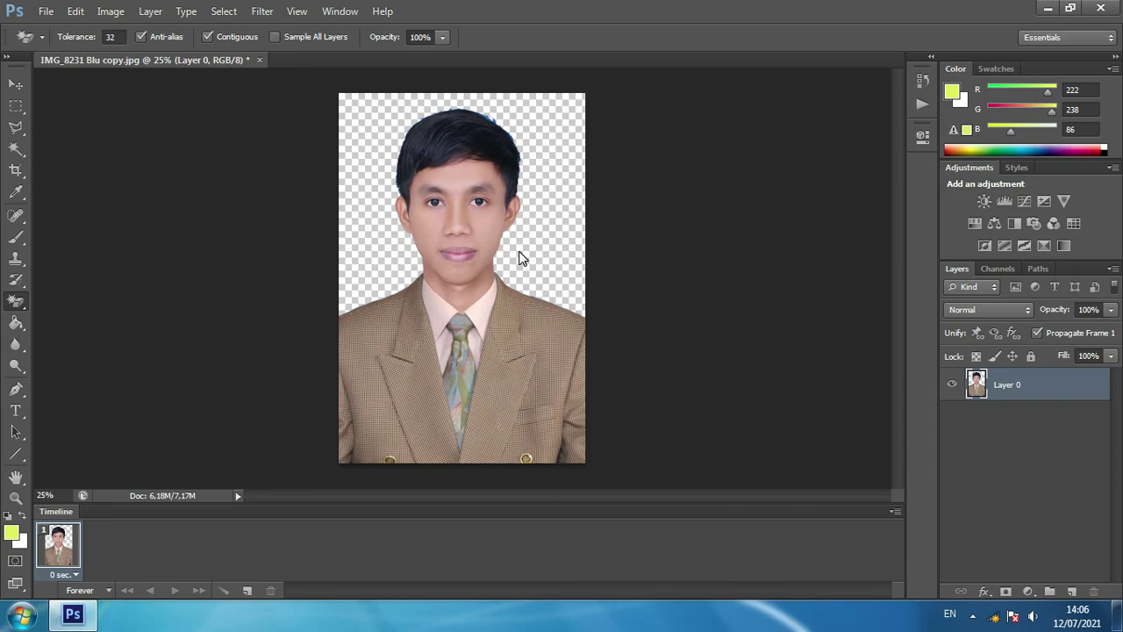
Step: Undo all Magic Eraser edits by reverting to the opening snapshot in the history
{"action": "left_click", "coordinate": [923, 85]}
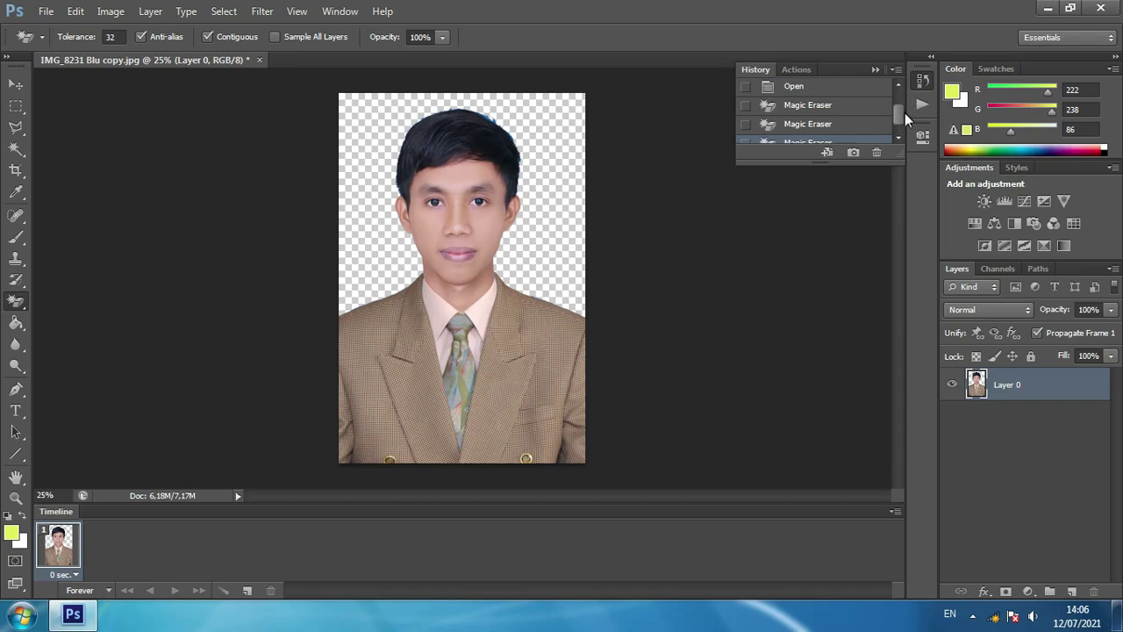
{"action": "left_click_drag", "start_coordinate": [901, 123], "coordinate": [900, 103]}
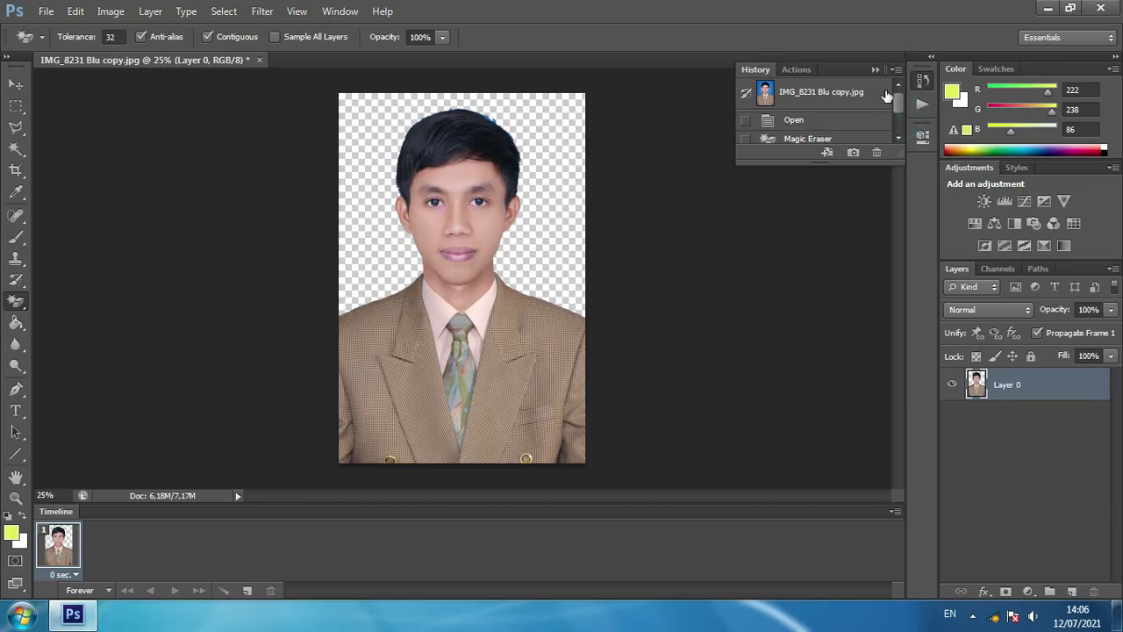
{"action": "left_click", "coordinate": [848, 89]}
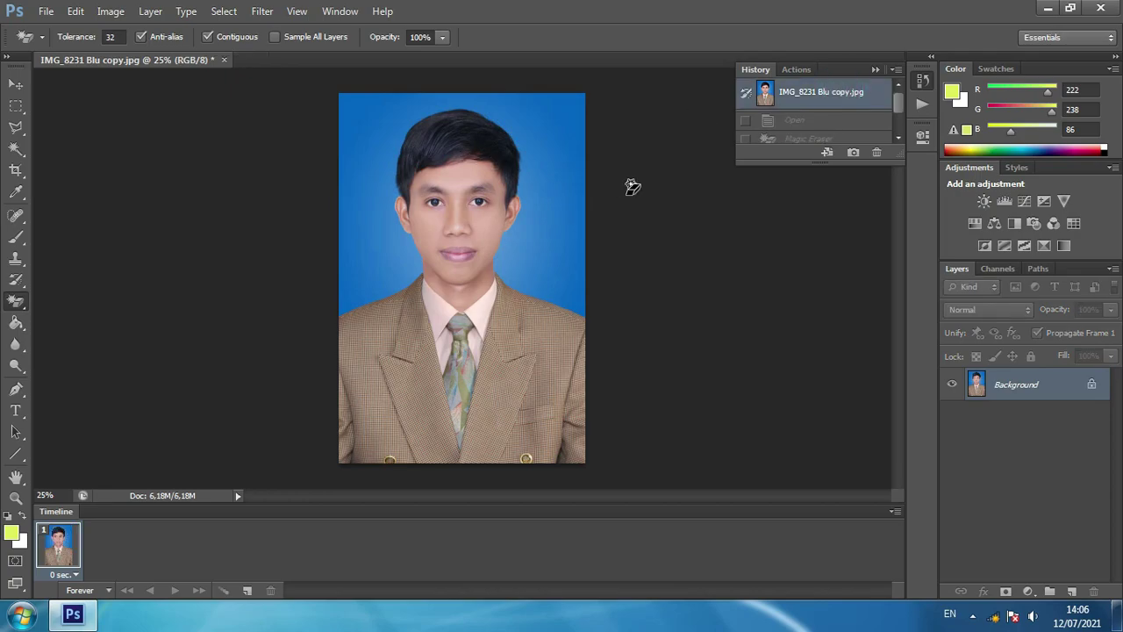
Step: Start a Polygonal Lasso outline just outside the photo's left edge and trace it along the top of the jacket shoulder
{"action": "key", "text": "ctrl+plus"}
{"action": "key", "text": "ctrl+plus"}
{"action": "key", "text": "ctrl+plus"}
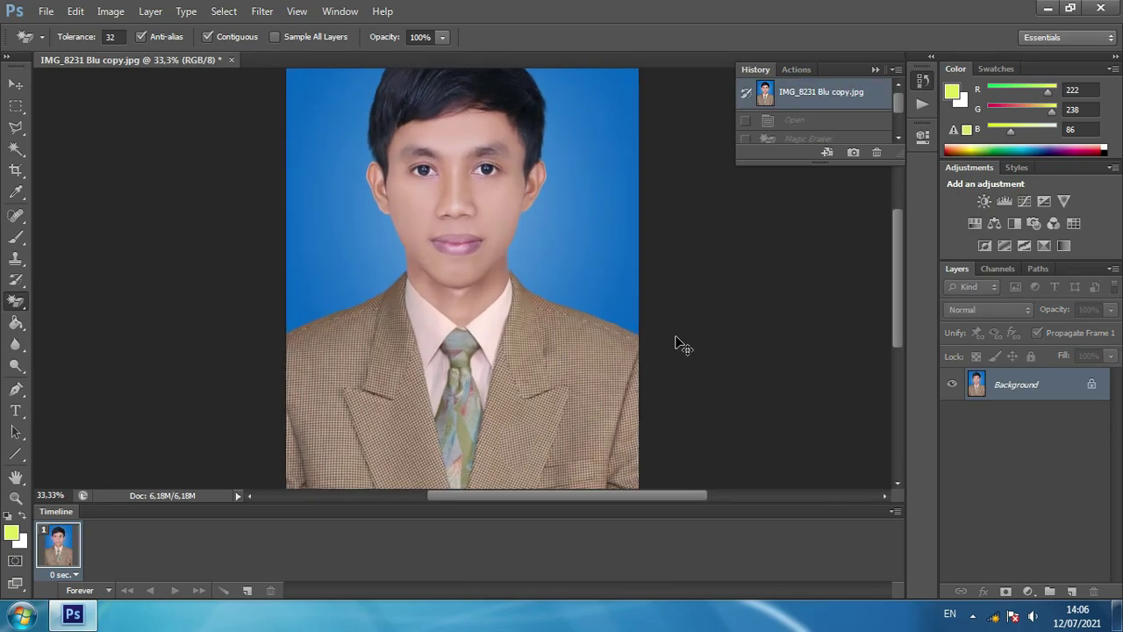
{"action": "key", "text": "ctrl+plus"}
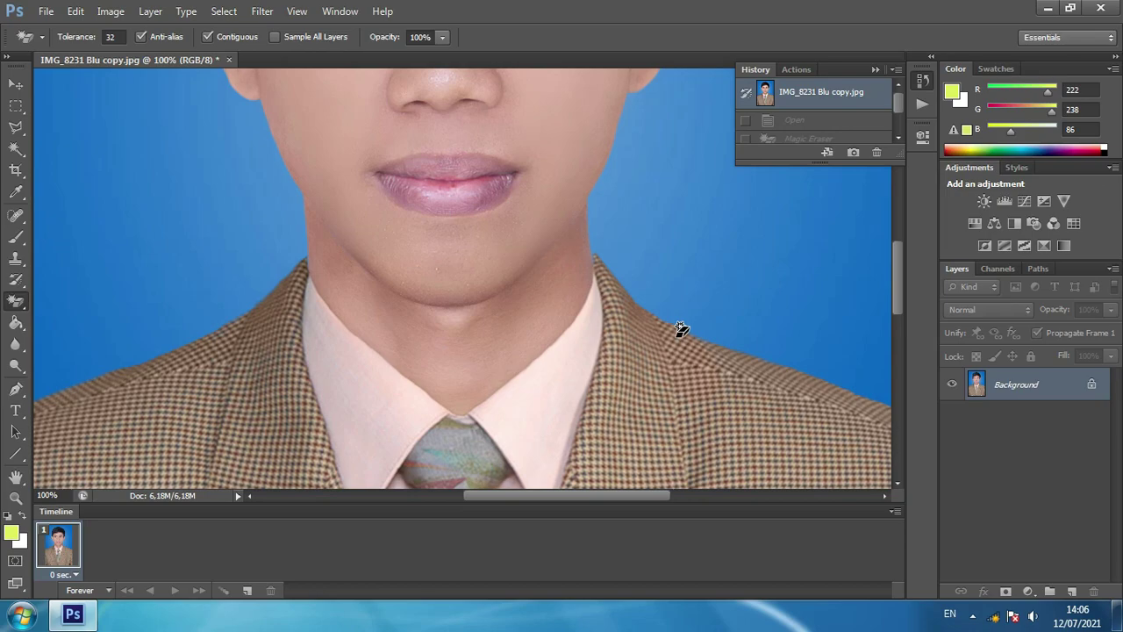
{"action": "left_click_drag", "start_coordinate": [592, 497], "coordinate": [532, 497]}
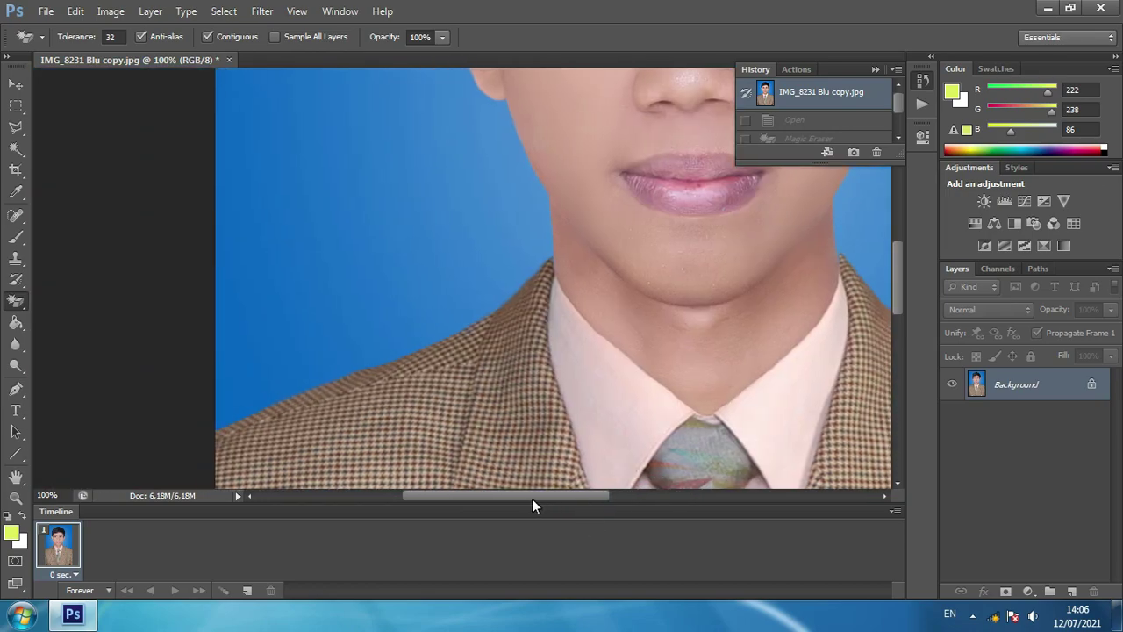
{"action": "left_click", "coordinate": [26, 137]}
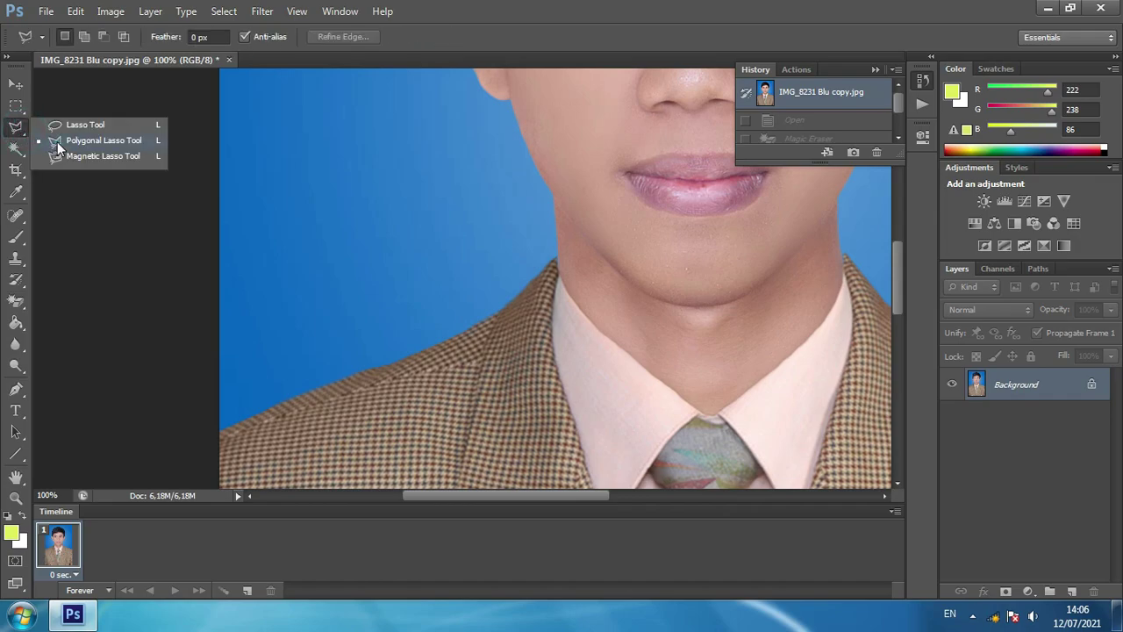
{"action": "left_click", "coordinate": [57, 142]}
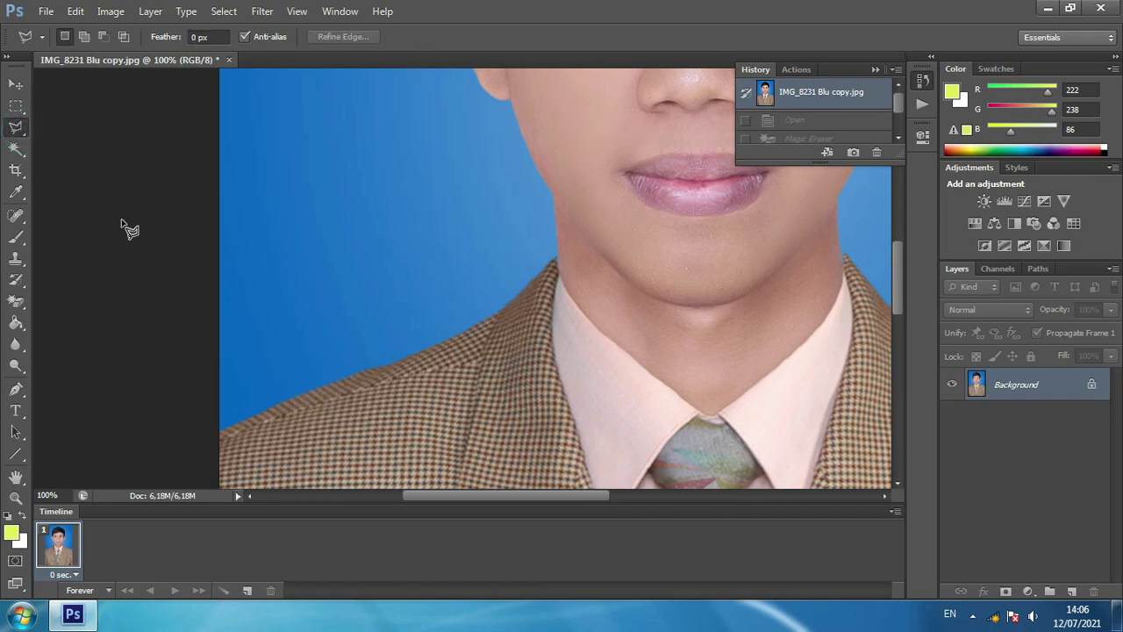
{"action": "left_click", "coordinate": [177, 450]}
{"action": "left_click", "coordinate": [231, 433]}
{"action": "left_click", "coordinate": [274, 409]}
{"action": "left_click", "coordinate": [415, 358]}
{"action": "left_click", "coordinate": [482, 324]}
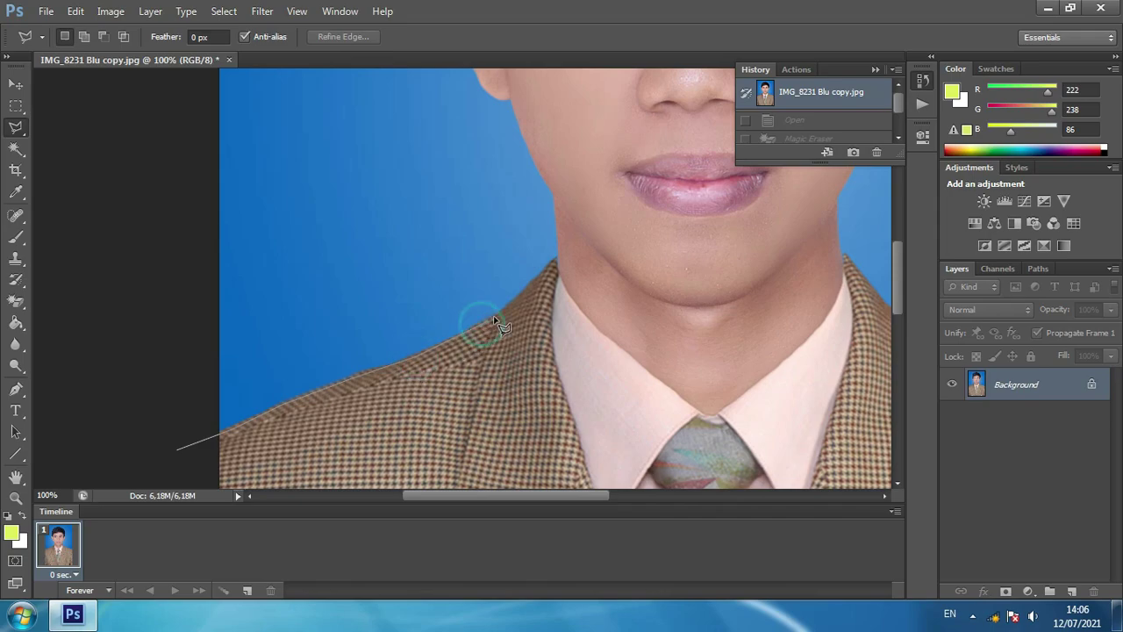
Step: Continue the lasso outline up the jacket lapel, around its tip, to where it meets the neck
{"action": "left_click", "coordinate": [508, 309]}
{"action": "left_click", "coordinate": [534, 283]}
{"action": "left_click", "coordinate": [550, 272]}
{"action": "scroll", "coordinate": [550, 272], "scroll_direction": "up", "scroll_amount": 1}
{"action": "left_click", "coordinate": [556, 261]}
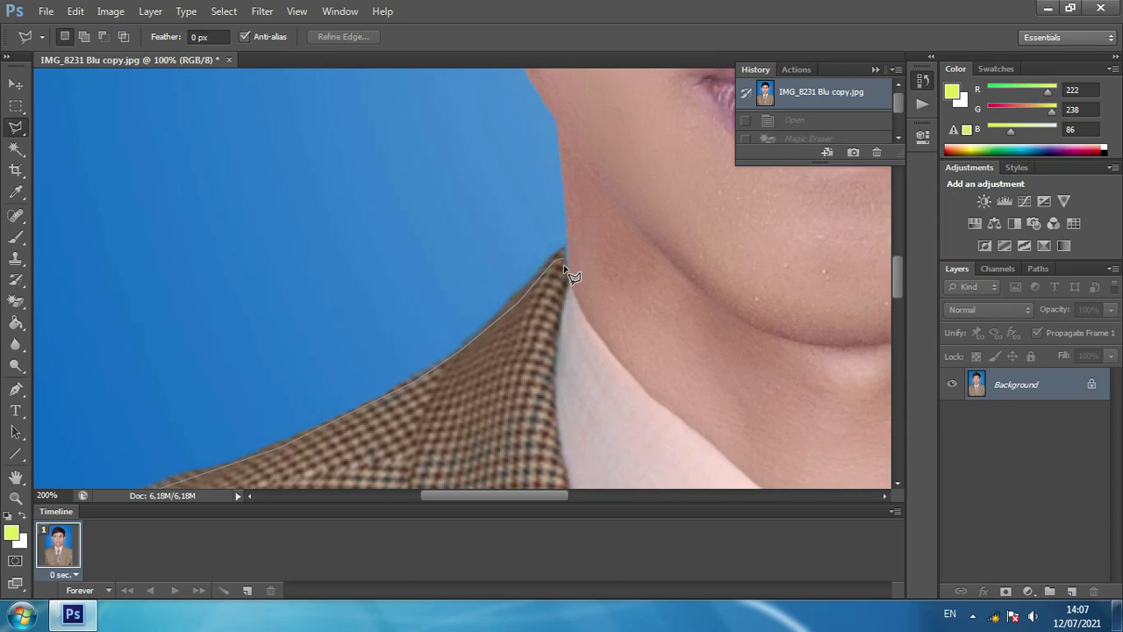
{"action": "left_click", "coordinate": [566, 275]}
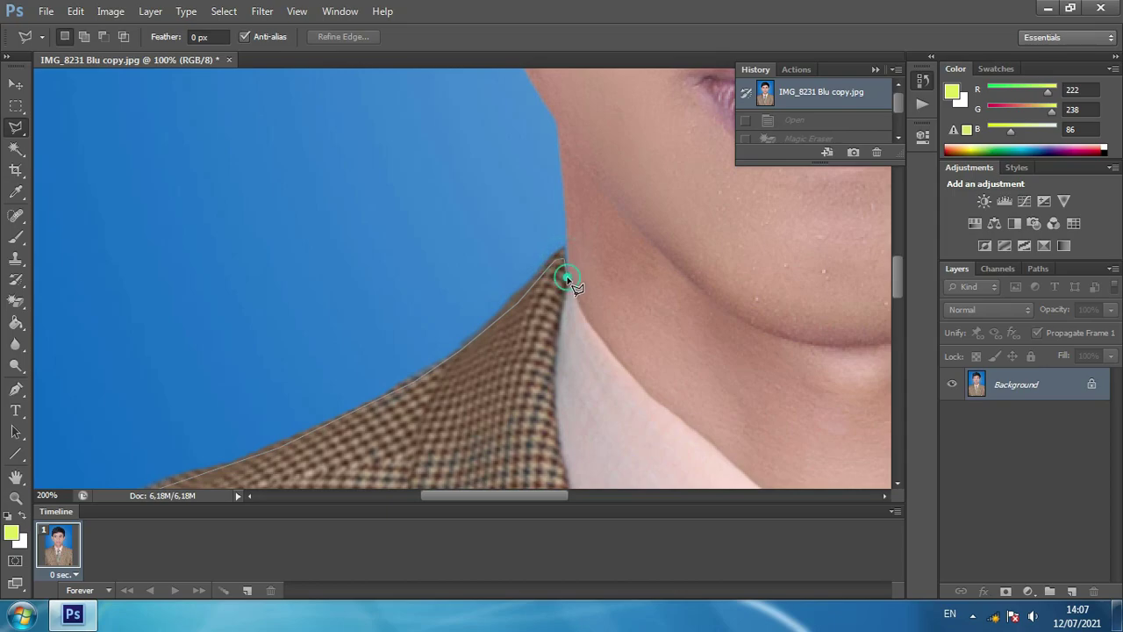
Step: Trace the lasso outline up the side of the neck and along the jaw to the earlobe
{"action": "left_click", "coordinate": [565, 159]}
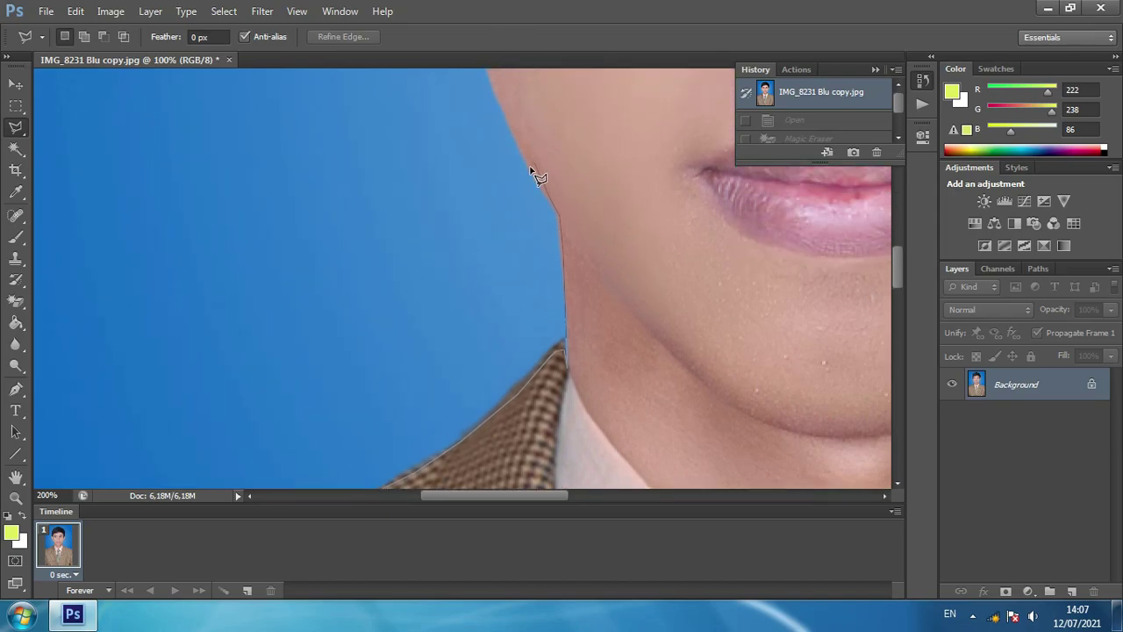
{"action": "left_click", "coordinate": [527, 159]}
{"action": "left_click", "coordinate": [493, 90]}
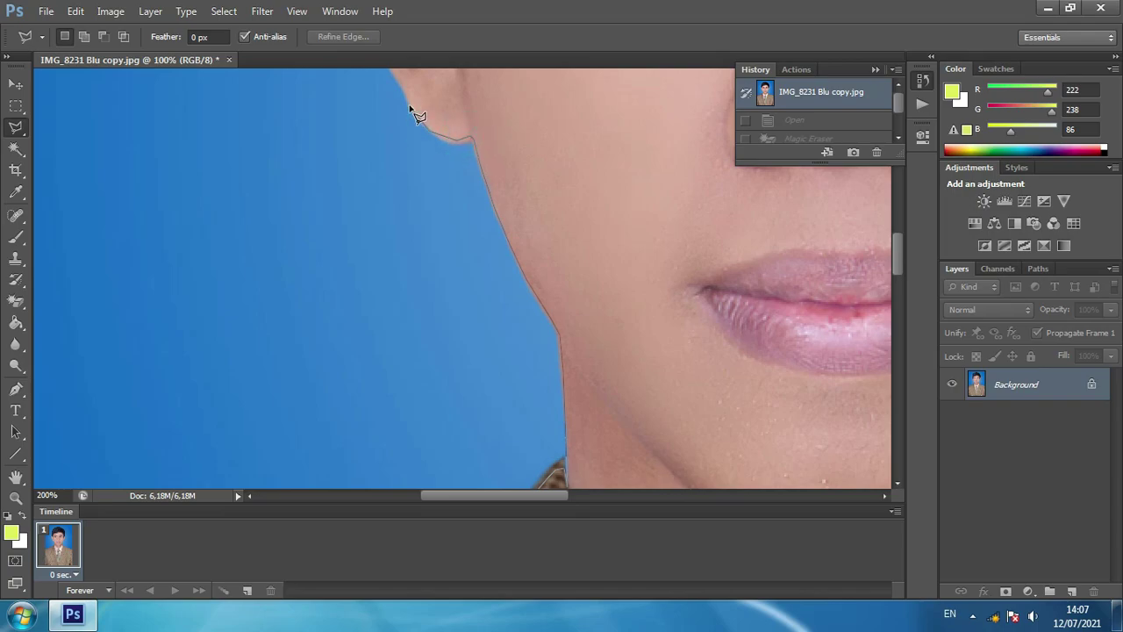
Step: Trace the outer edge of the ear from the lobe over its top to the hairline with the lasso
{"action": "mouse_move", "coordinate": [396, 76]}
{"action": "left_mouse_down"}
{"action": "mouse_move", "coordinate": [394, 155]}
{"action": "mouse_move", "coordinate": [419, 259]}
{"action": "left_mouse_up"}
{"action": "left_click", "coordinate": [404, 237]}
{"action": "left_click", "coordinate": [391, 217]}
{"action": "left_click", "coordinate": [385, 199]}
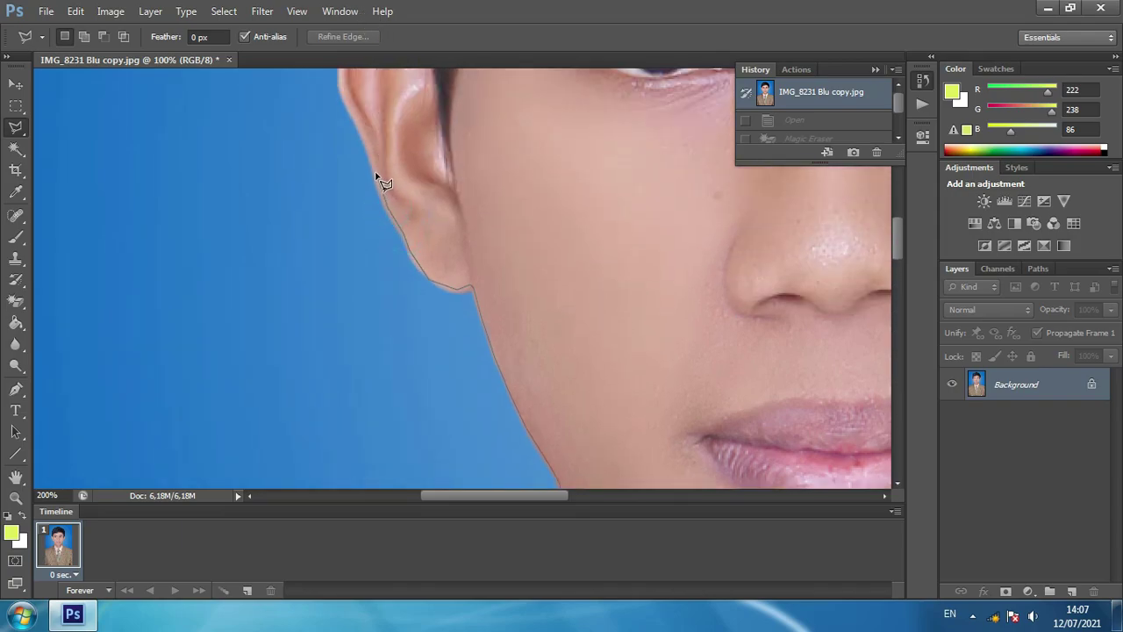
{"action": "left_click", "coordinate": [360, 129]}
{"action": "left_click", "coordinate": [340, 90]}
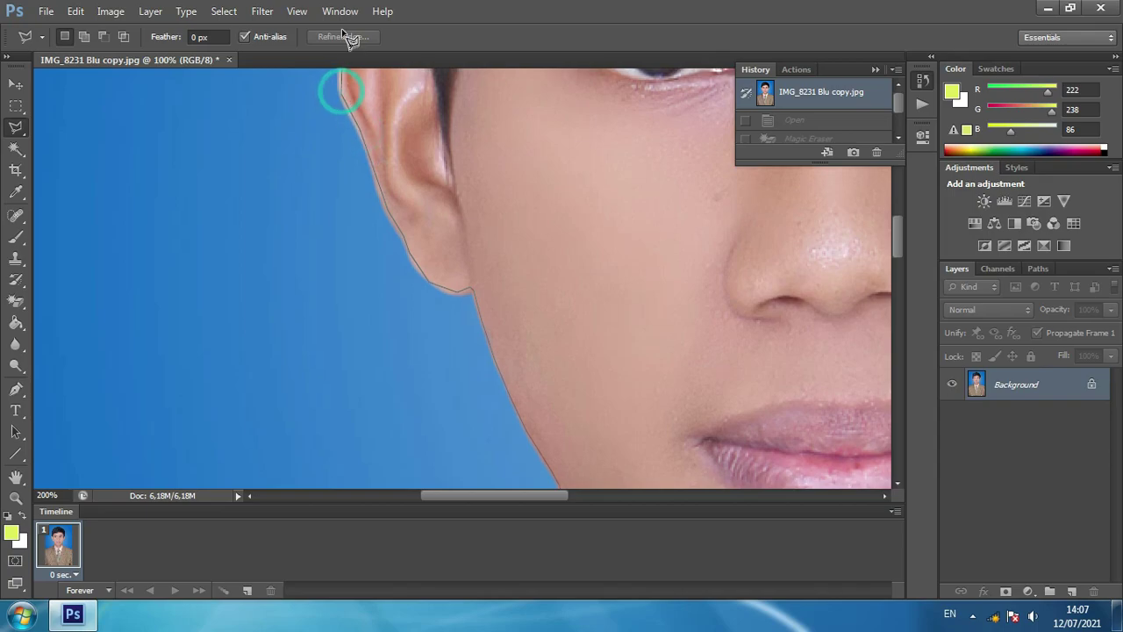
{"action": "scroll", "coordinate": [342, 106], "scroll_direction": "up", "scroll_amount": 5}
{"action": "left_click", "coordinate": [346, 166]}
{"action": "left_click", "coordinate": [355, 134]}
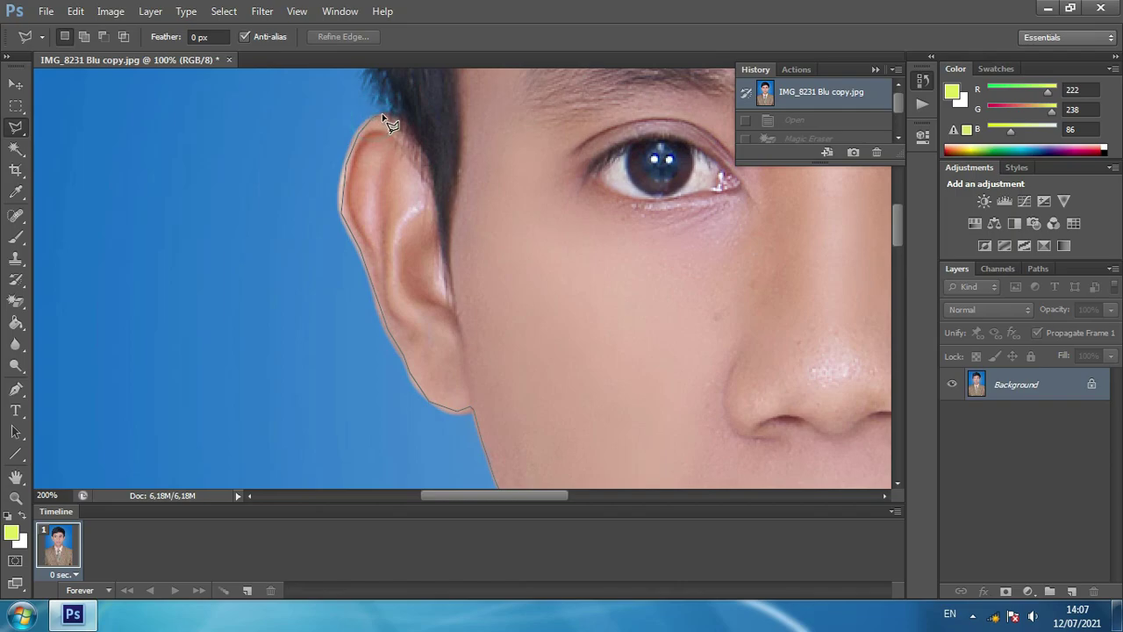
{"action": "left_click", "coordinate": [395, 115]}
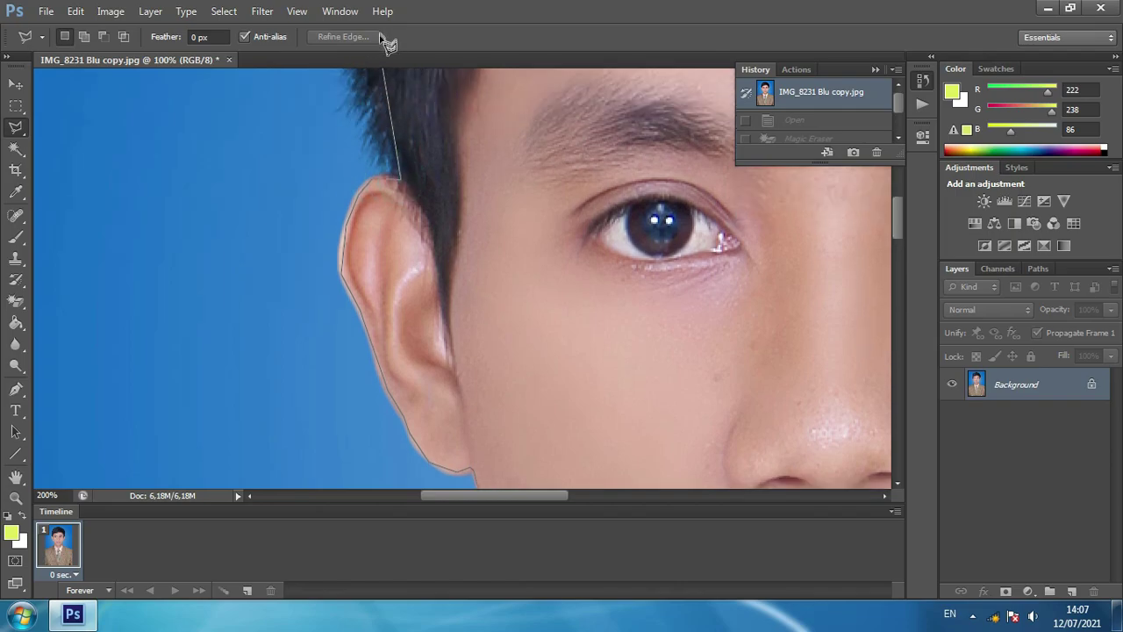
Step: Extend the lasso outline from above the ear up the left side of the hair
{"action": "left_click", "coordinate": [384, 219]}
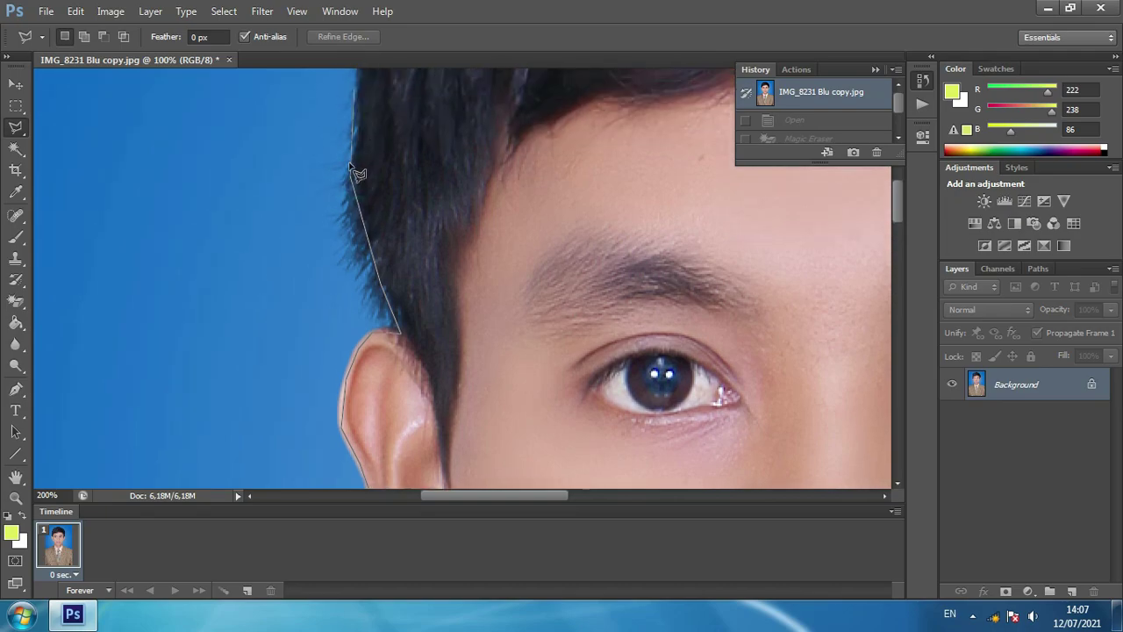
{"action": "left_click", "coordinate": [359, 126]}
{"action": "left_click", "coordinate": [360, 193]}
{"action": "left_click", "coordinate": [375, 136]}
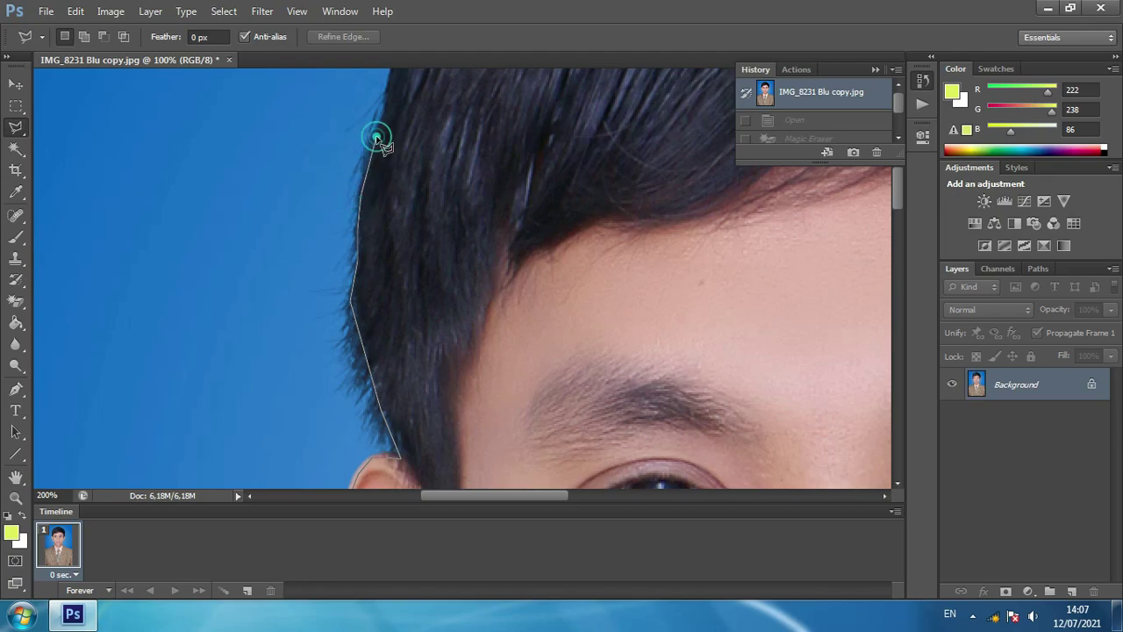
{"action": "left_click", "coordinate": [387, 103]}
{"action": "left_click", "coordinate": [397, 160]}
{"action": "left_click", "coordinate": [419, 111]}
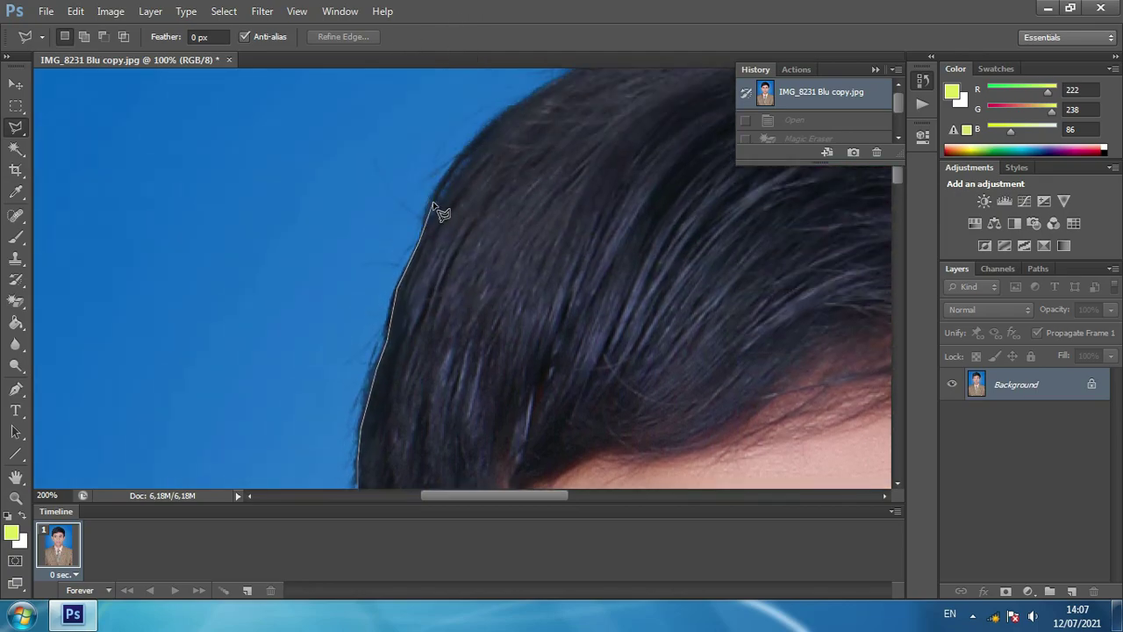
Step: Follow the upper left curve of the hair with the lasso outline towards the crown
{"action": "left_click", "coordinate": [430, 218]}
{"action": "left_click", "coordinate": [483, 139]}
{"action": "left_click", "coordinate": [536, 90]}
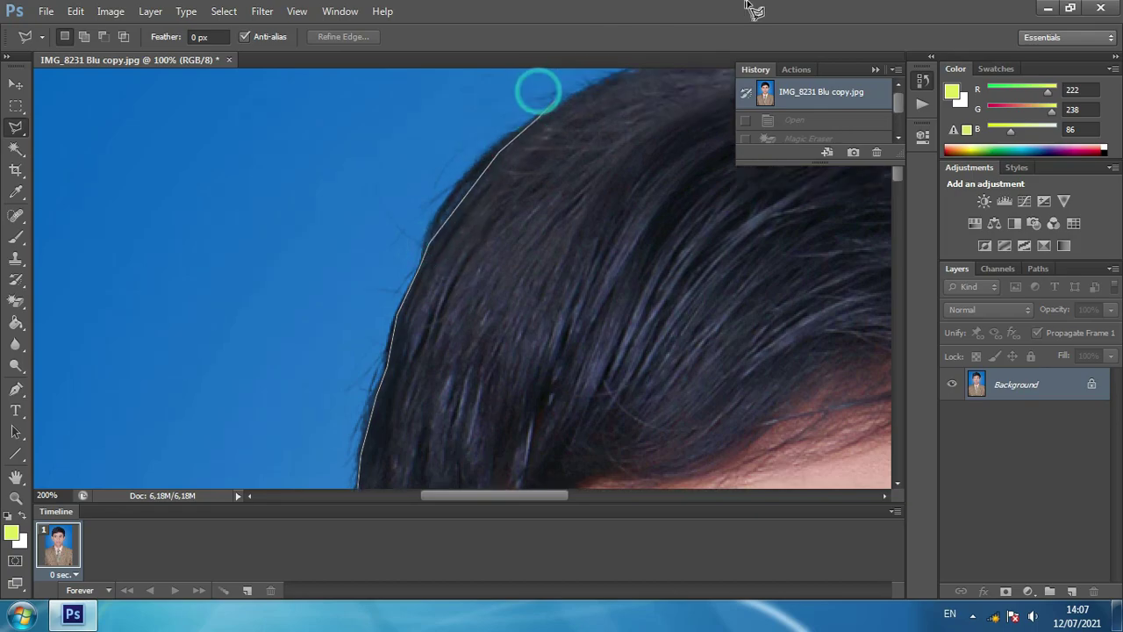
{"action": "left_click", "coordinate": [570, 225]}
{"action": "left_click", "coordinate": [650, 191]}
{"action": "left_click", "coordinate": [739, 169]}
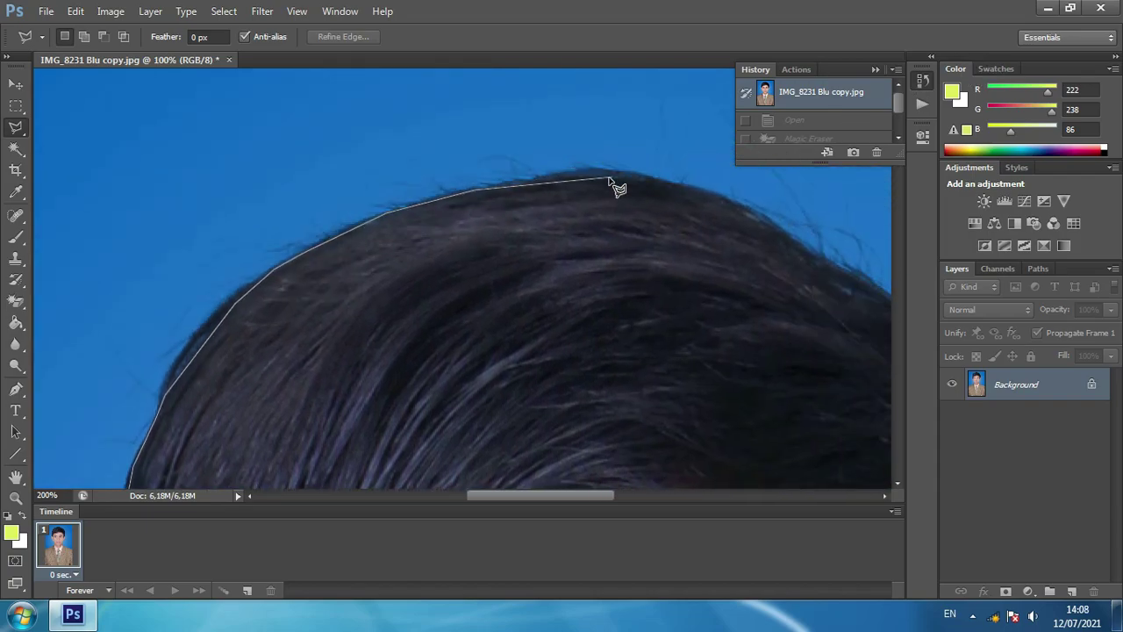
Step: Carry the lasso outline over the crown of the head to the start of the hair's right slope
{"action": "left_click", "coordinate": [589, 175]}
{"action": "left_click", "coordinate": [643, 179]}
{"action": "left_click", "coordinate": [693, 188]}
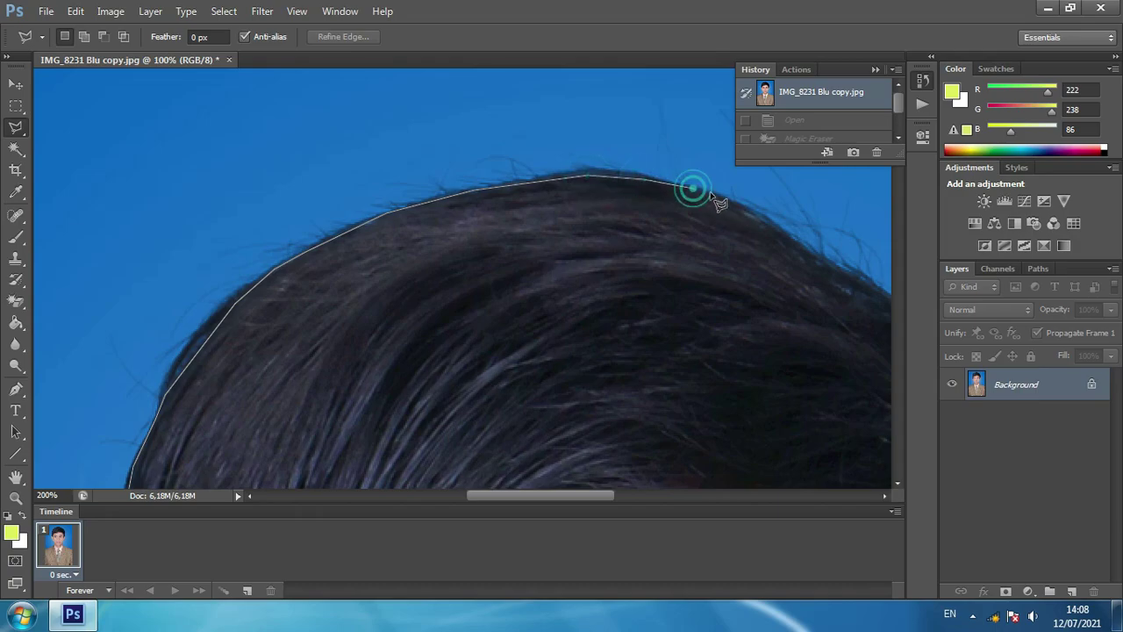
{"action": "left_click", "coordinate": [760, 216]}
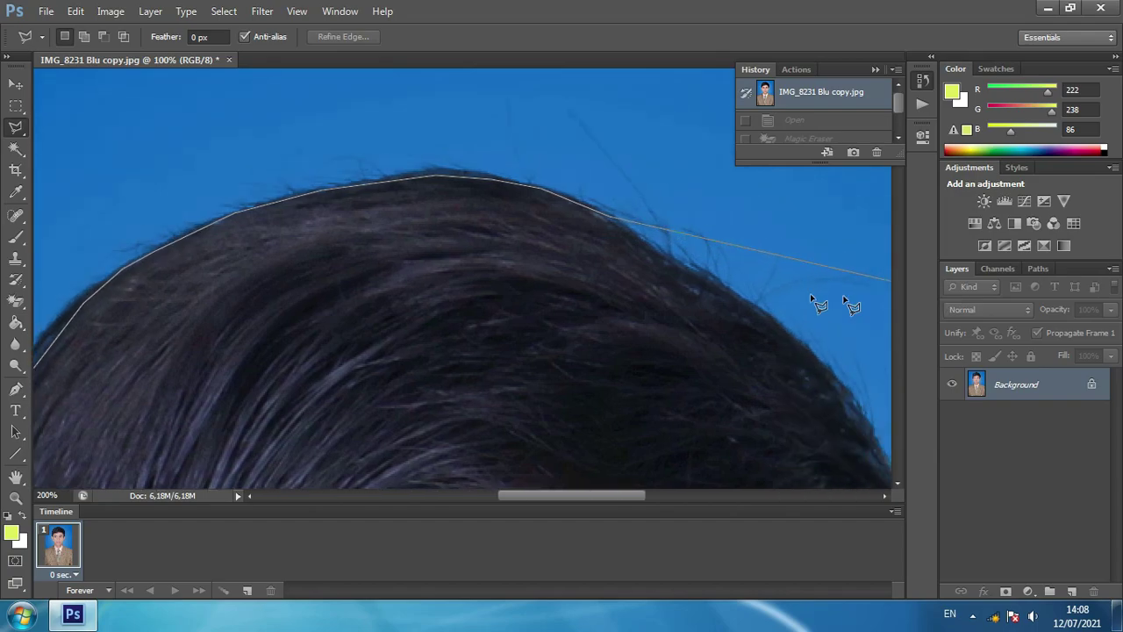
Step: Carry the lasso outline down the right slope of the hair from the crown
{"action": "left_click", "coordinate": [651, 262]}
{"action": "left_click", "coordinate": [712, 298]}
{"action": "left_click", "coordinate": [788, 353]}
{"action": "left_click", "coordinate": [823, 403]}
{"action": "left_click", "coordinate": [875, 450]}
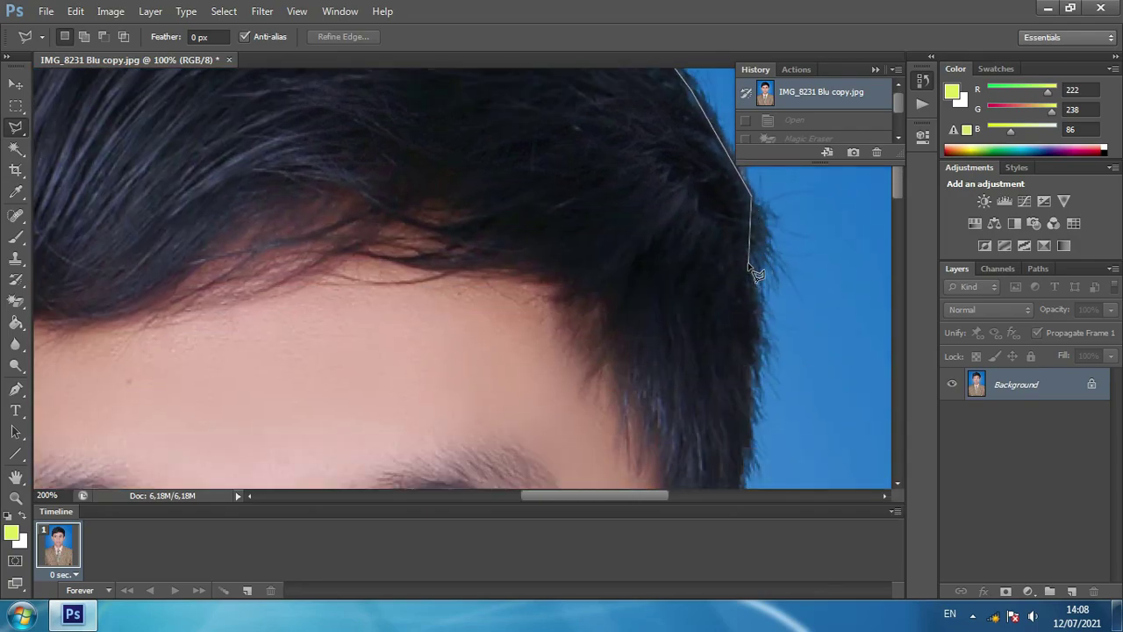
Step: Extend the lasso outline down the right side of the hair to the top of the ear
{"action": "left_click", "coordinate": [760, 252]}
{"action": "left_click", "coordinate": [753, 303]}
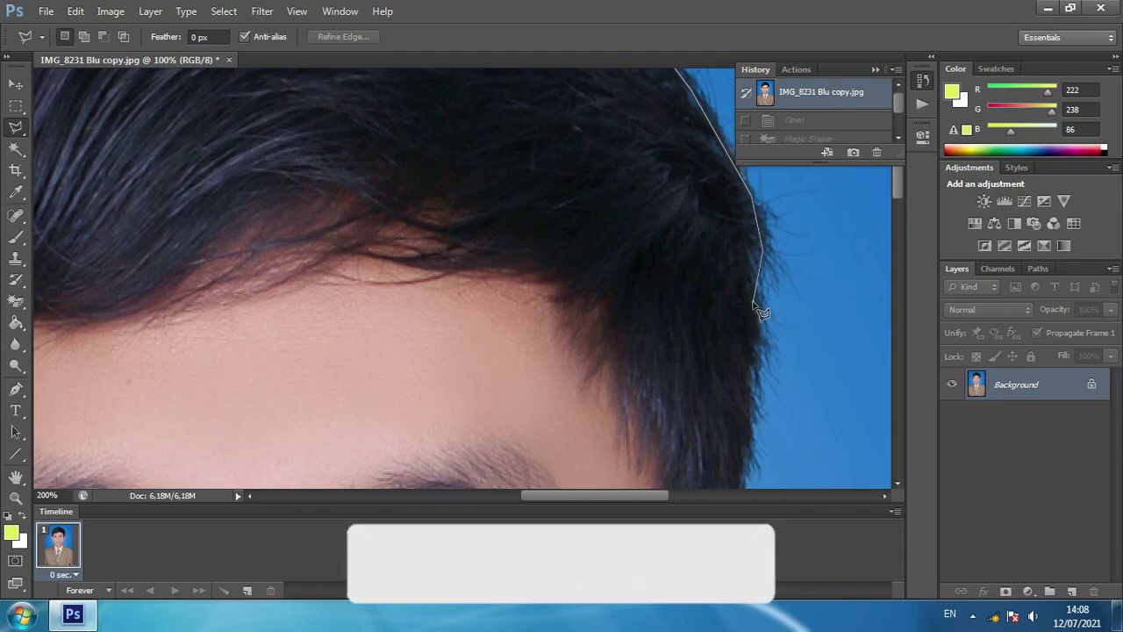
{"action": "left_click", "coordinate": [742, 469]}
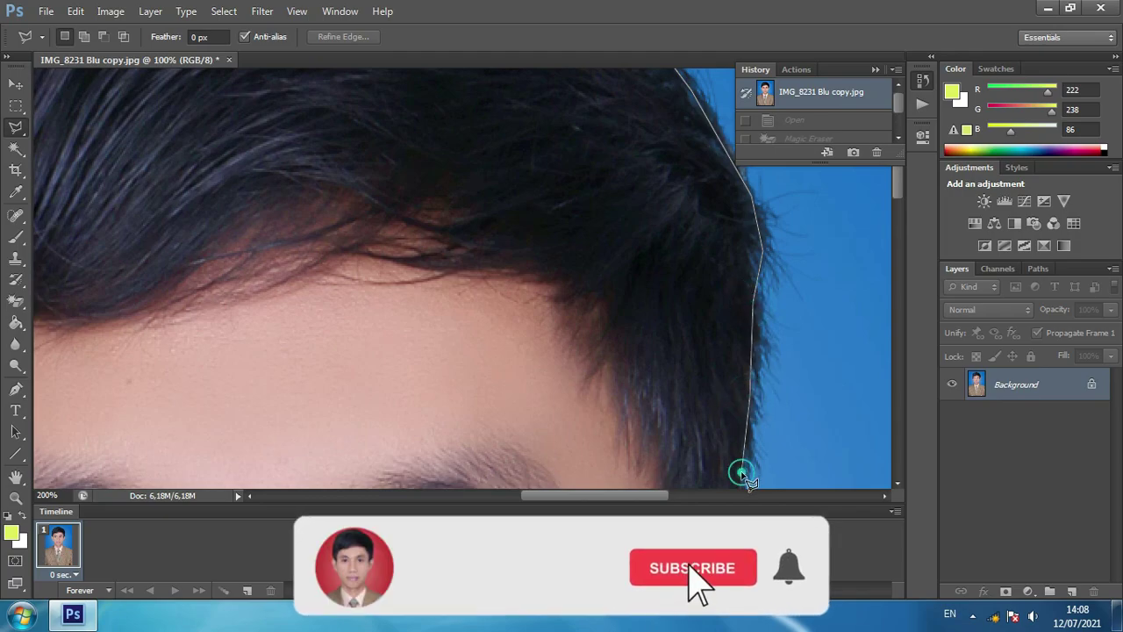
{"action": "left_click", "coordinate": [729, 401]}
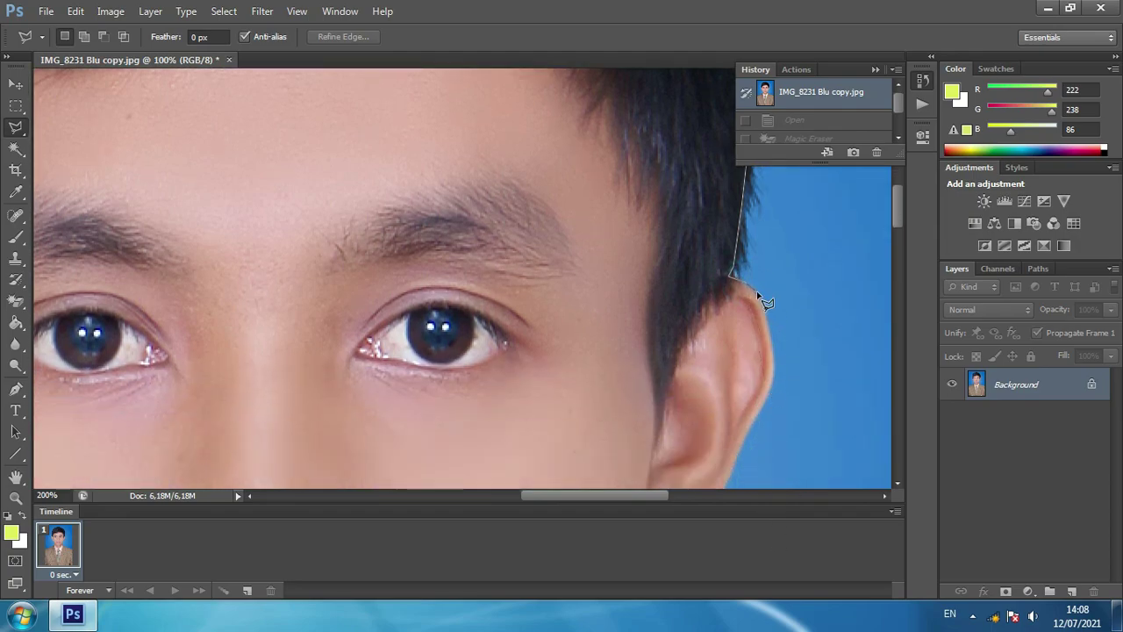
Step: Trace the outer edge of the right ear with the lasso from its top down towards the lobe
{"action": "left_click", "coordinate": [753, 296]}
{"action": "left_click", "coordinate": [762, 317]}
{"action": "left_click", "coordinate": [772, 384]}
{"action": "left_click", "coordinate": [753, 422]}
{"action": "scroll", "coordinate": [741, 458], "scroll_direction": "down", "scroll_amount": 4}
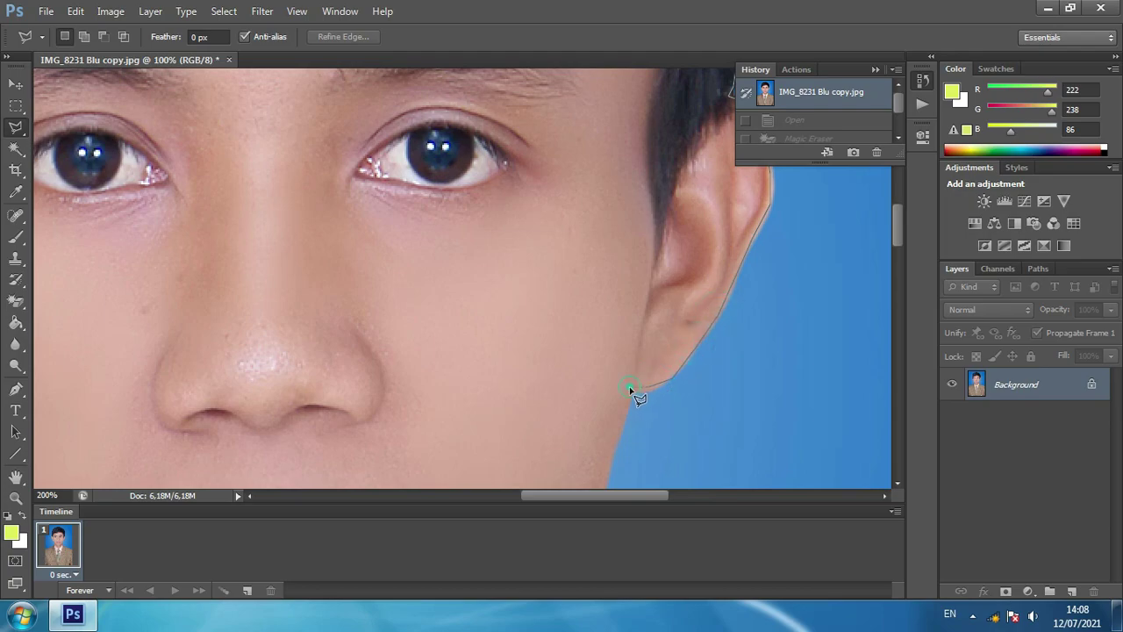
Step: Follow the right cheek, jaw and neck with the lasso outline down to the jacket collar
{"action": "left_click", "coordinate": [618, 444]}
{"action": "scroll", "coordinate": [610, 413], "scroll_direction": "down", "scroll_amount": 2}
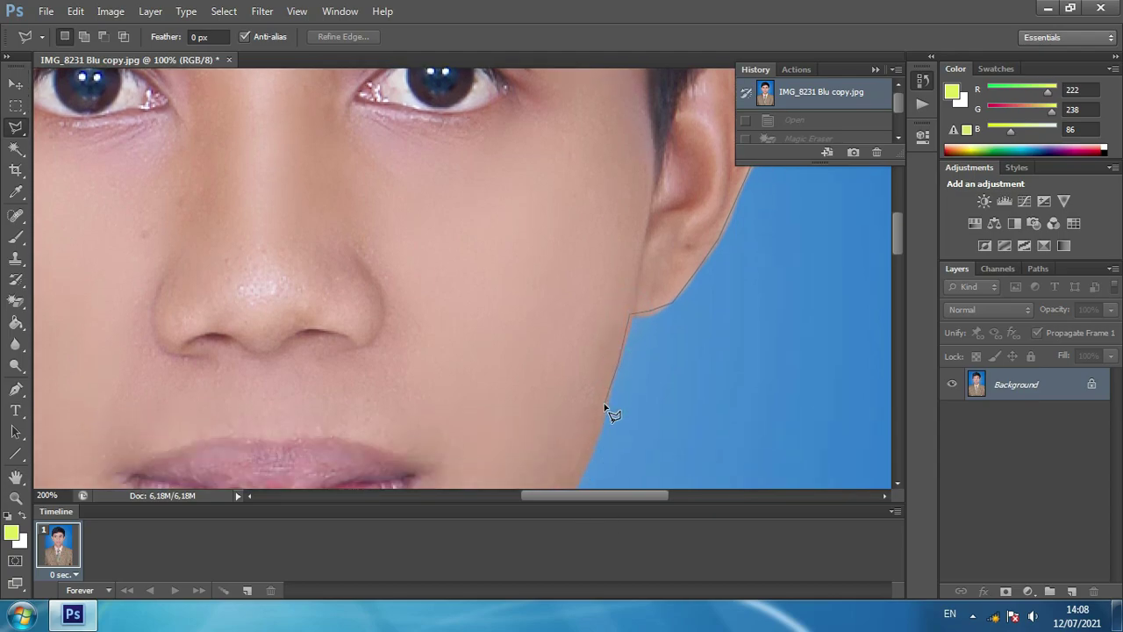
{"action": "left_click", "coordinate": [585, 443]}
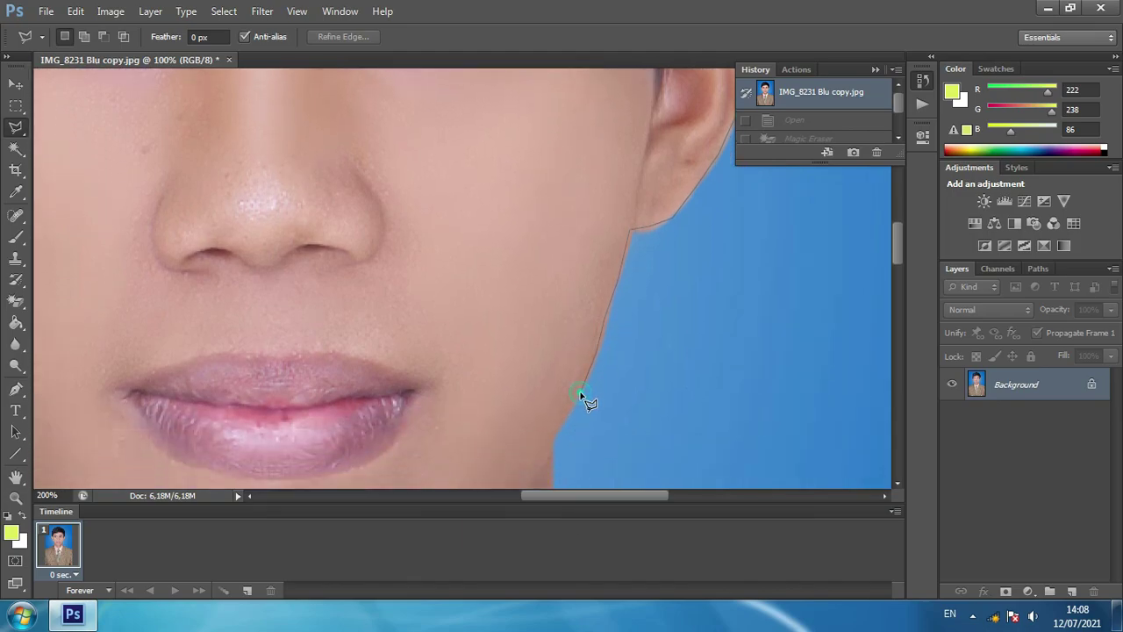
{"action": "left_click", "coordinate": [552, 434]}
{"action": "left_click", "coordinate": [548, 452]}
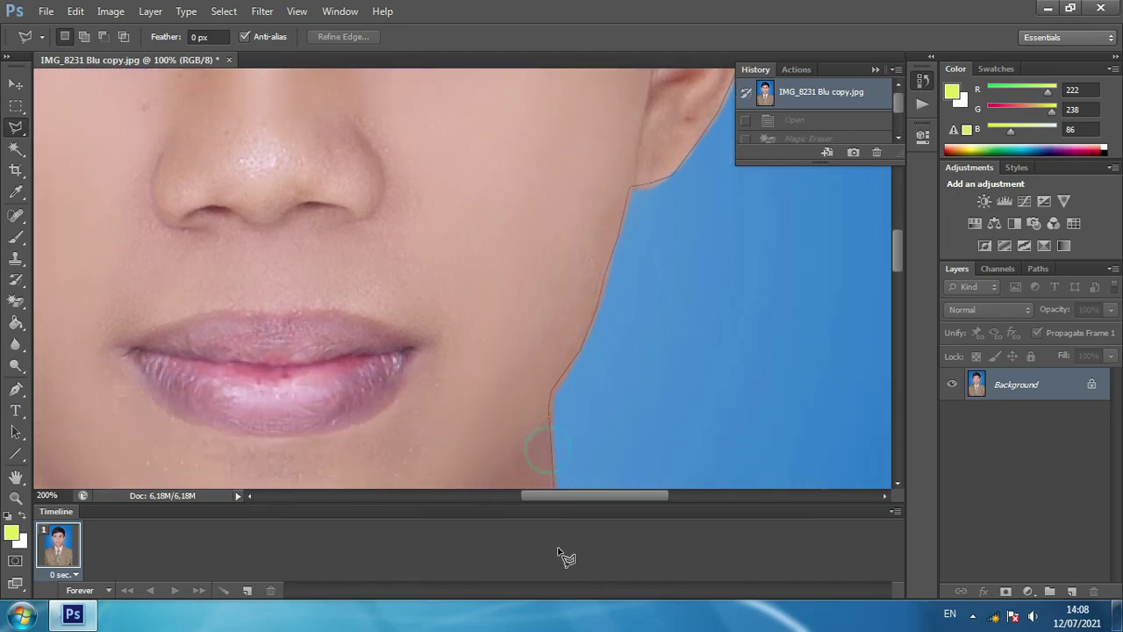
{"action": "left_click", "coordinate": [554, 353]}
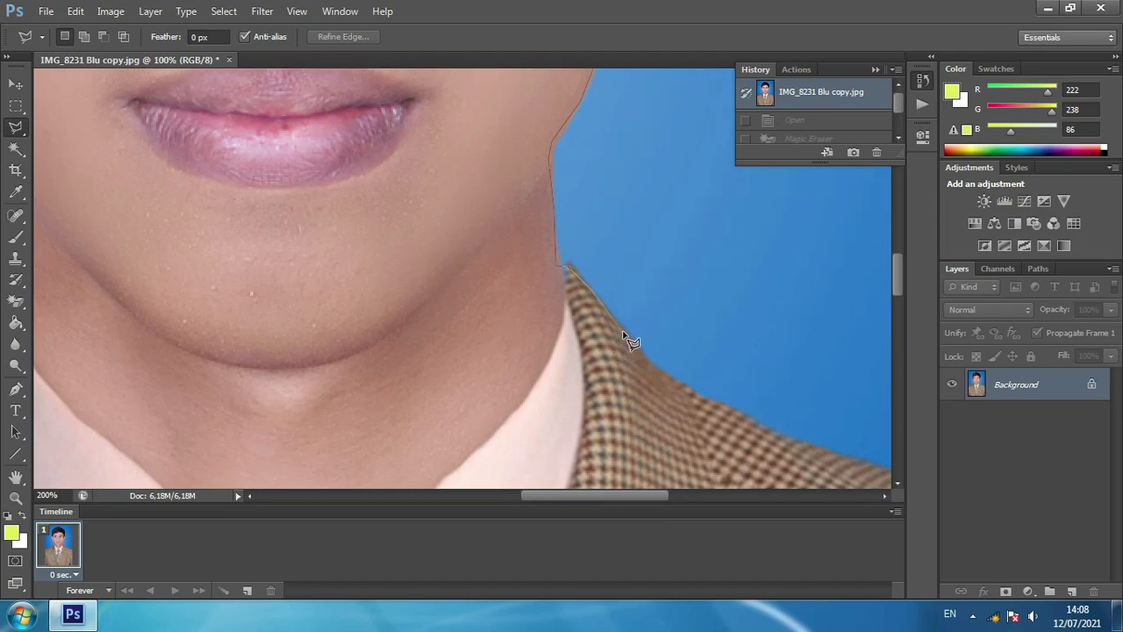
Step: Trace the collar and right shoulder of the jacket with the lasso to just beyond the photo's right edge
{"action": "left_click", "coordinate": [624, 337]}
{"action": "left_click", "coordinate": [692, 394]}
{"action": "left_click", "coordinate": [766, 429]}
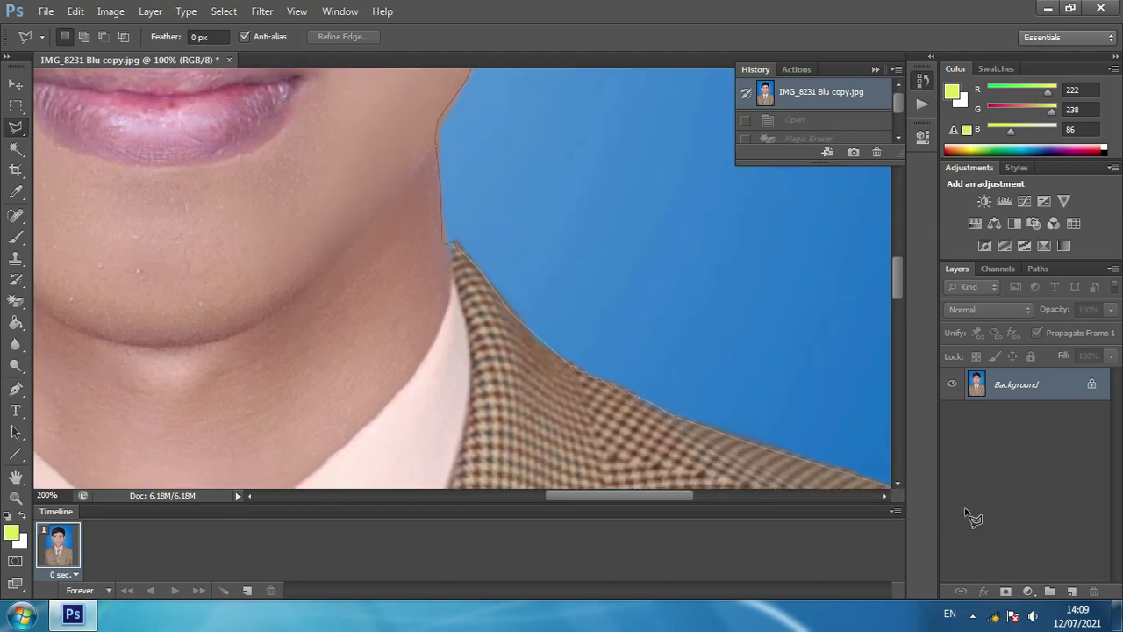
{"action": "left_click", "coordinate": [783, 455]}
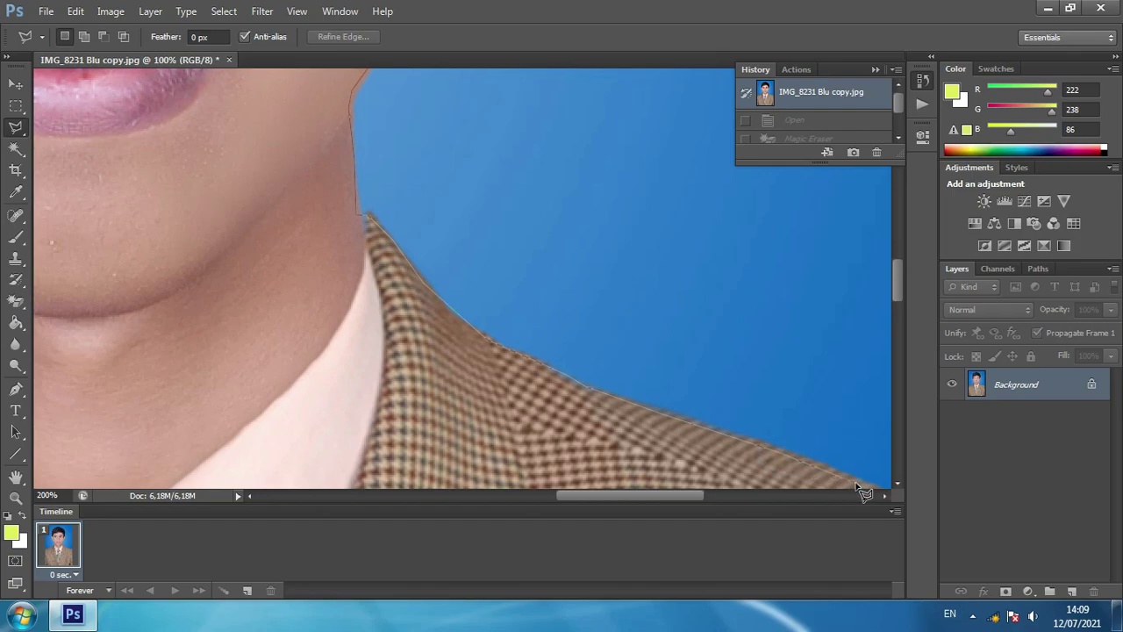
{"action": "left_click", "coordinate": [858, 485]}
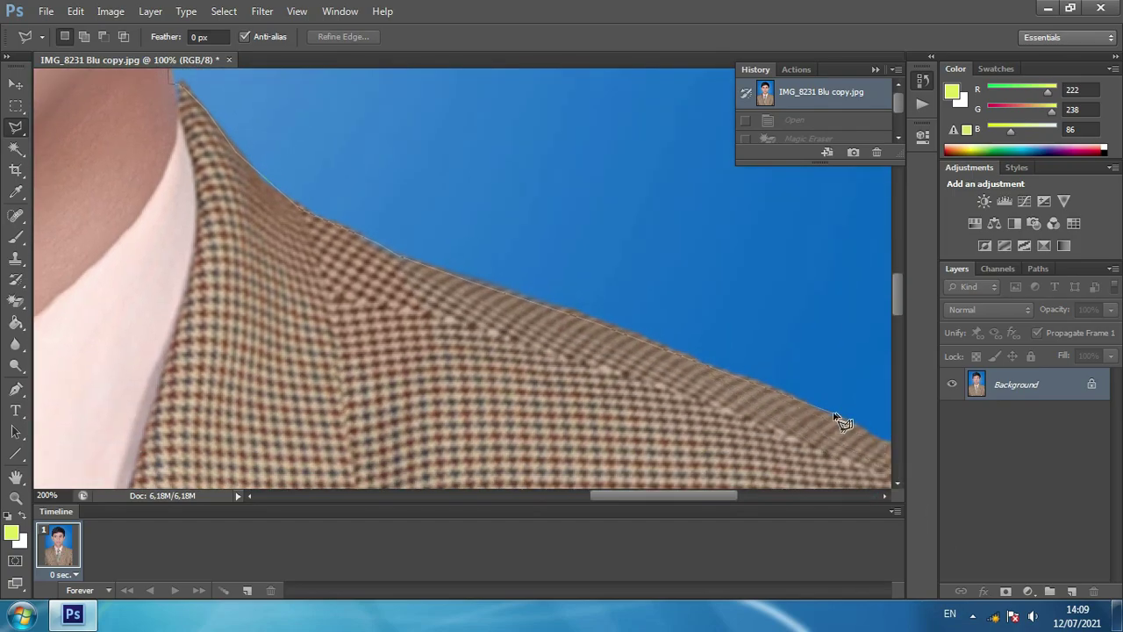
{"action": "left_click", "coordinate": [825, 414]}
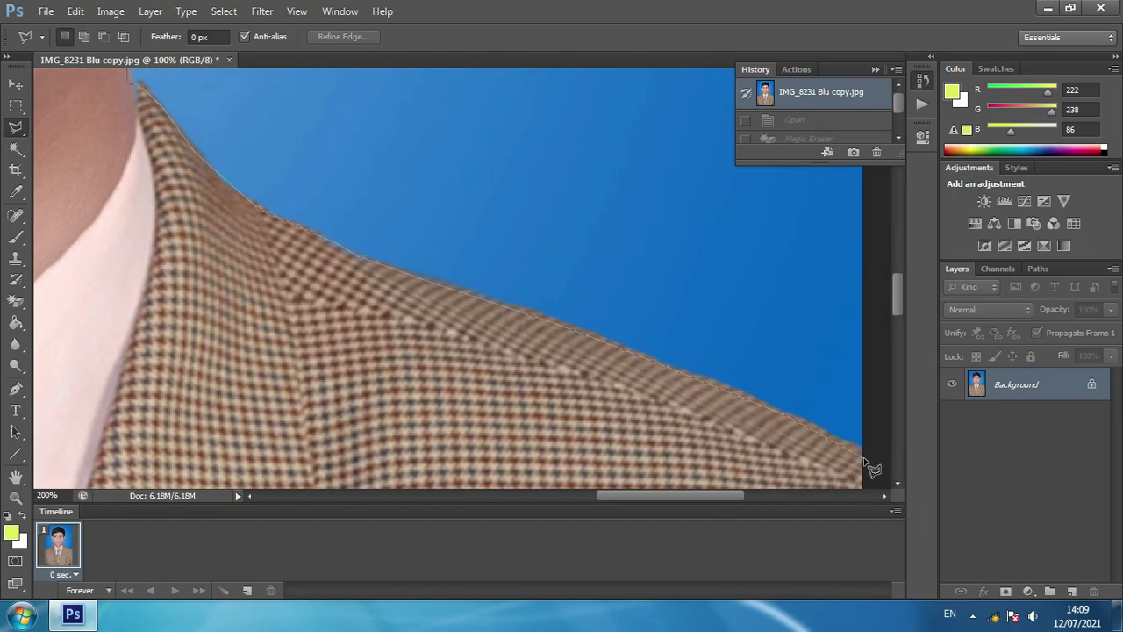
{"action": "left_click", "coordinate": [881, 459]}
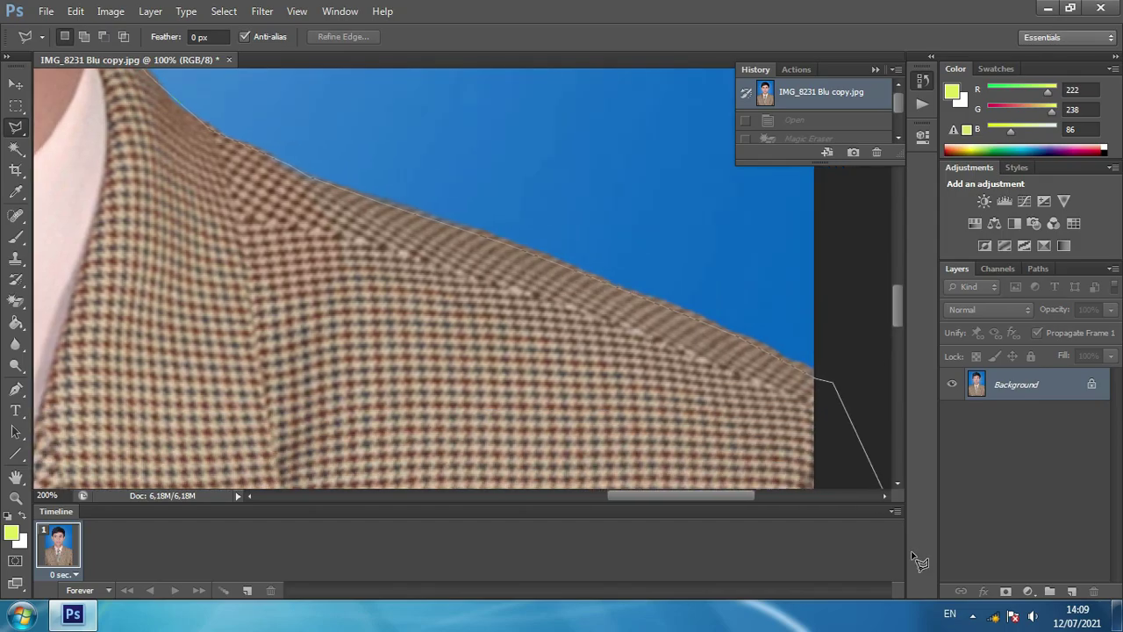
Step: Close the lasso outline around the outside of the canvas above the head so the blue background is selected
{"action": "key", "text": "ctrl+minus"}
{"action": "key", "text": "ctrl+minus"}
{"action": "key", "text": "ctrl+minus"}
{"action": "key", "text": "ctrl+minus"}
{"action": "key", "text": "ctrl+minus"}
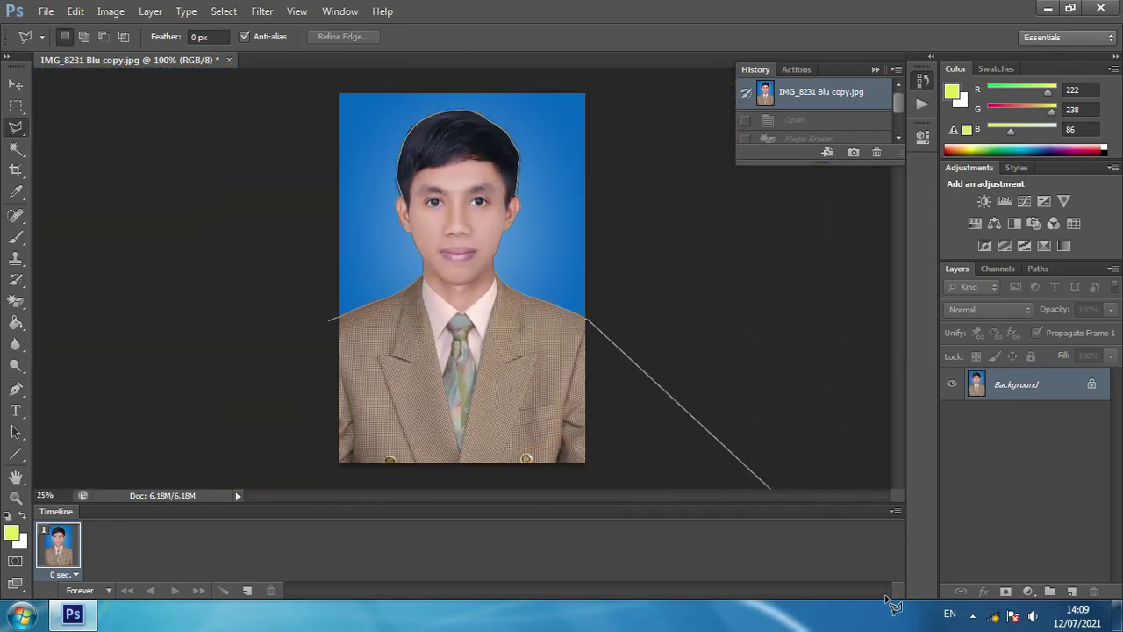
{"action": "left_click", "coordinate": [620, 76]}
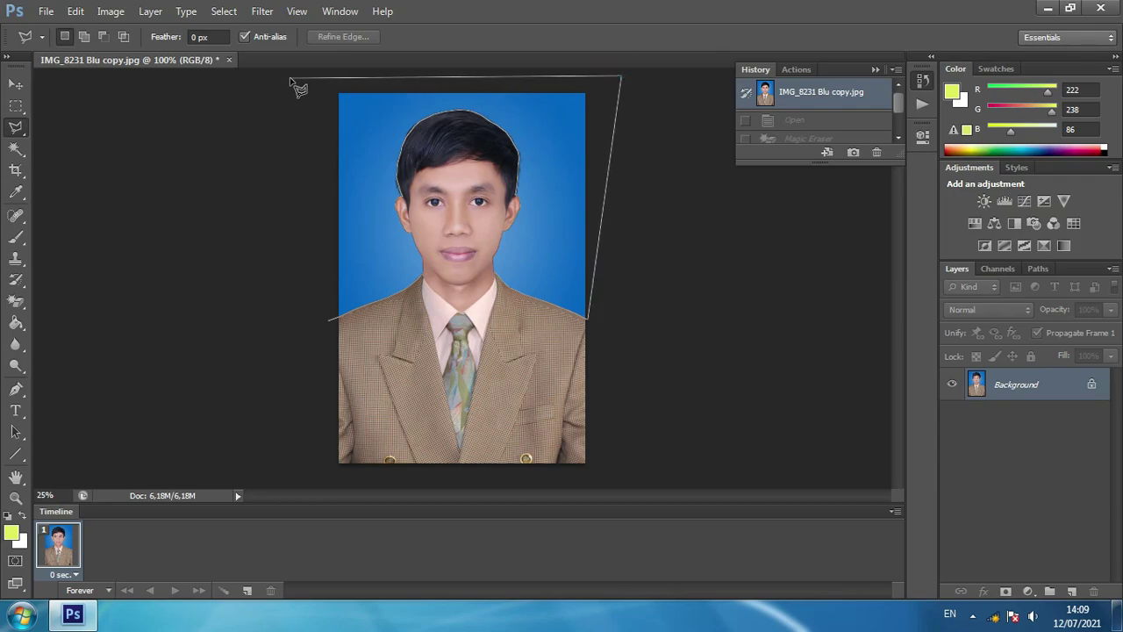
{"action": "left_click", "coordinate": [333, 327]}
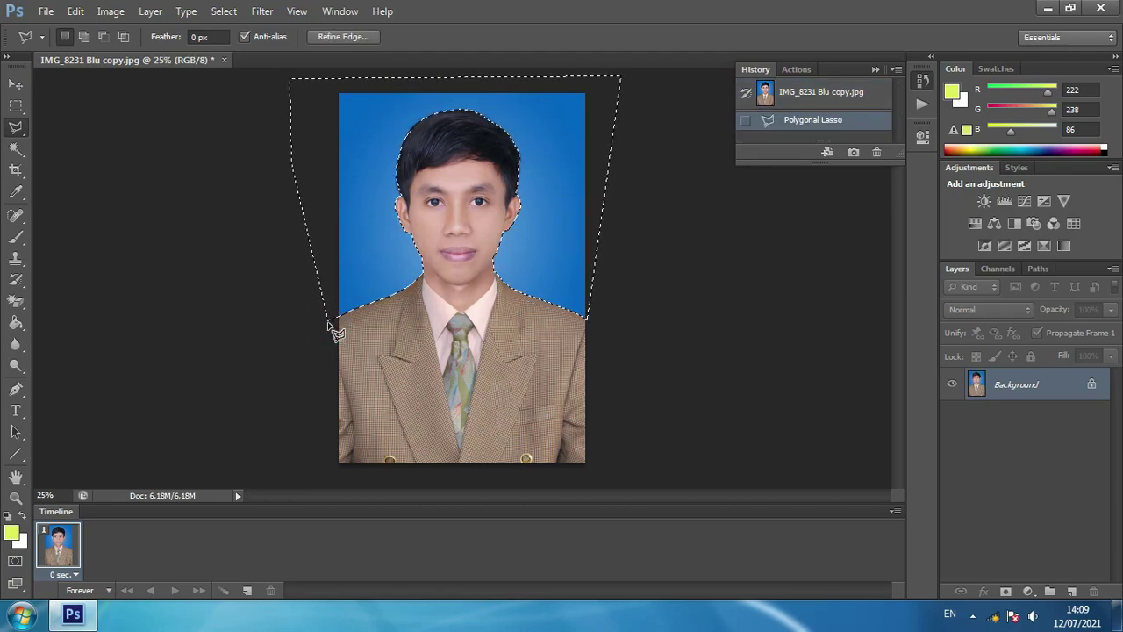
Step: Fill the selected background with white and erase it to transparency with the Magic Eraser
{"action": "key", "text": "shift+F5"}
{"action": "key", "text": "Return"}
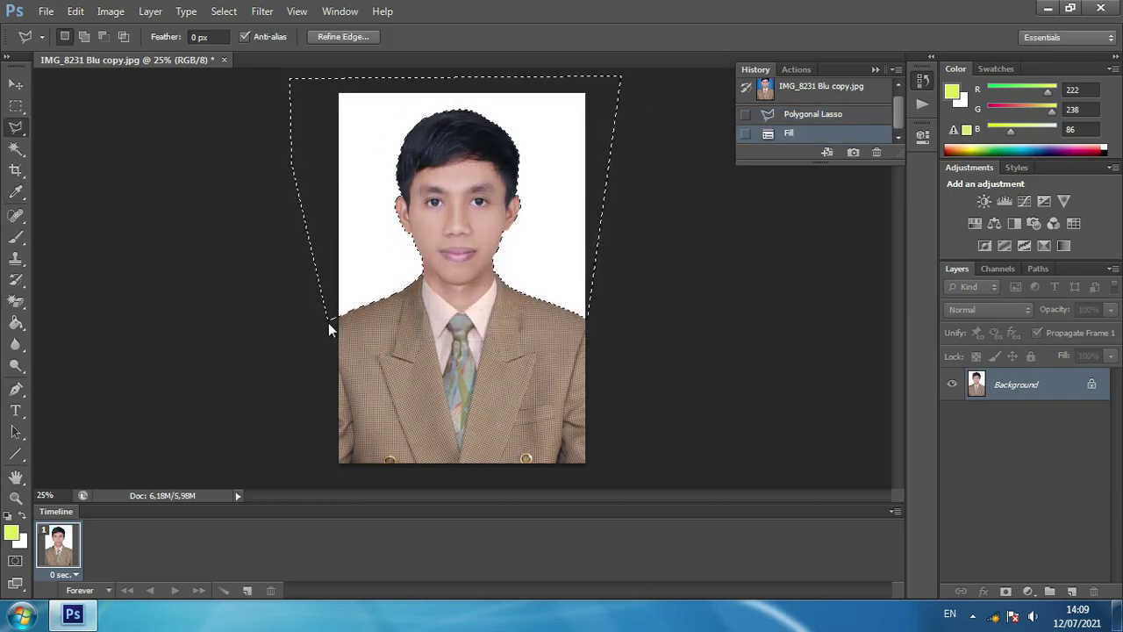
{"action": "left_click", "coordinate": [16, 300]}
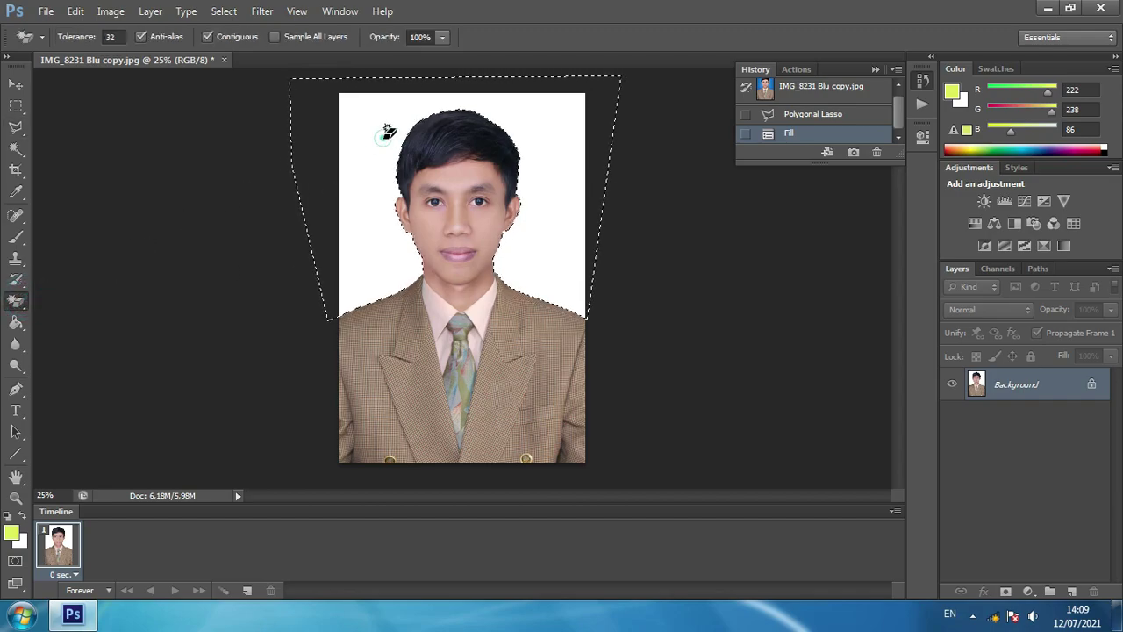
{"action": "left_click", "coordinate": [383, 143]}
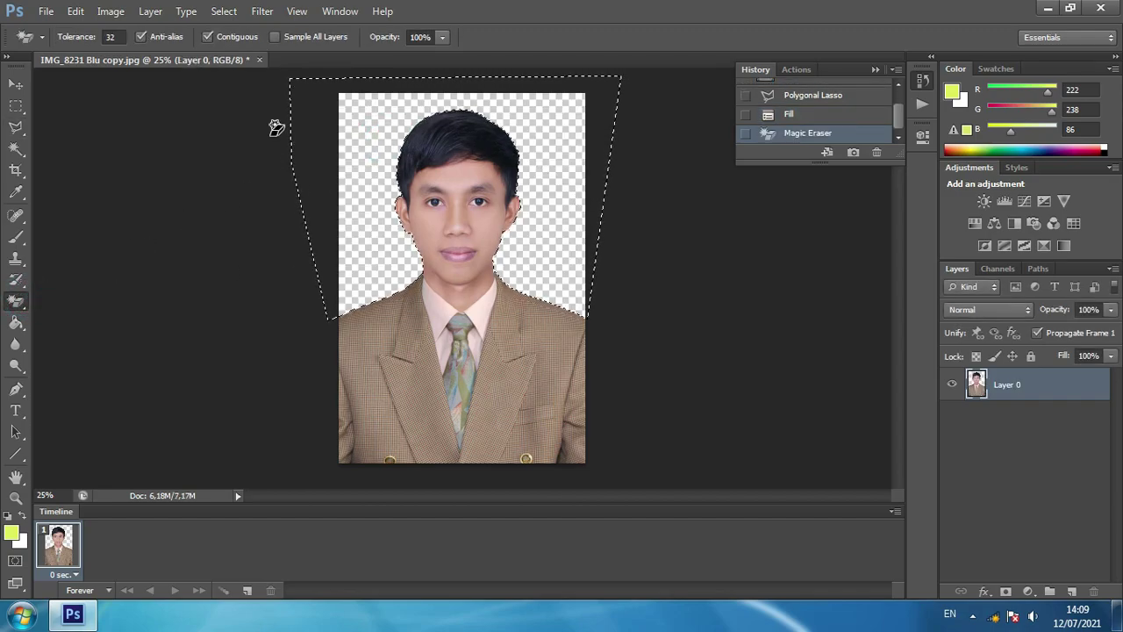
Step: Clear the selection and check the edges of the cut-out man
{"action": "left_click", "coordinate": [16, 127]}
{"action": "left_click", "coordinate": [150, 167]}
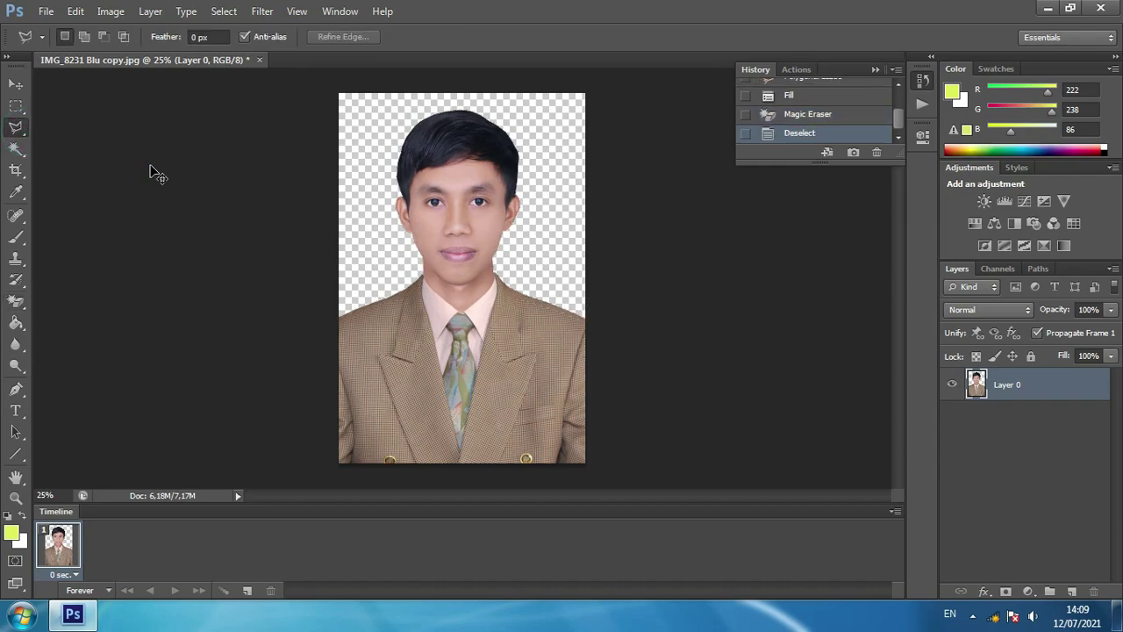
{"action": "key", "text": "ctrl+plus"}
{"action": "key", "text": "ctrl+plus"}
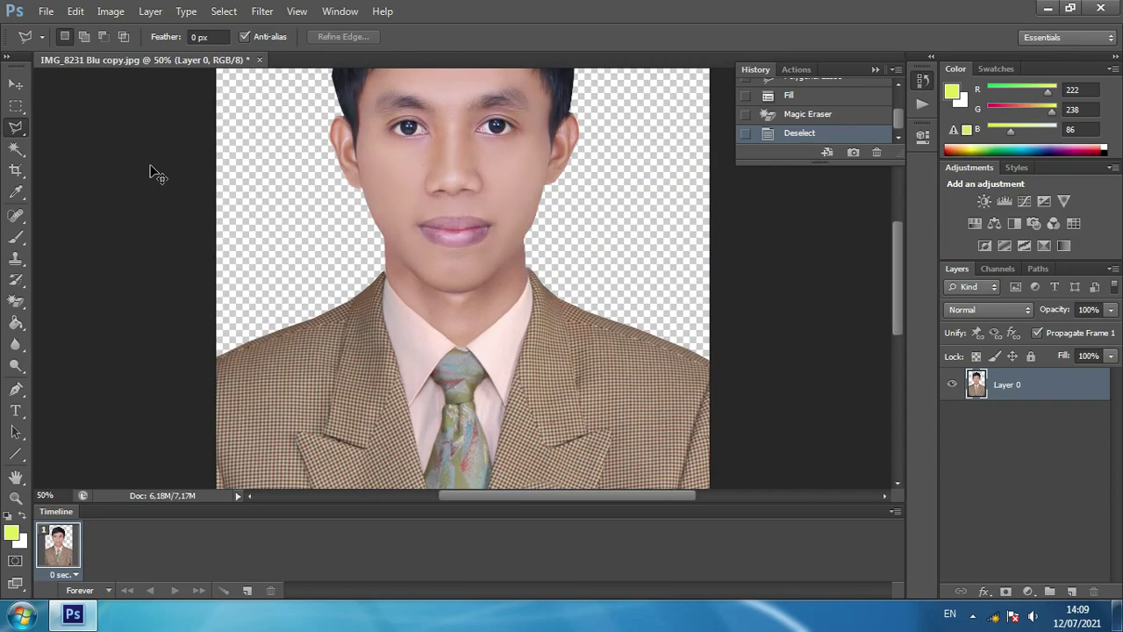
{"action": "key", "text": "ctrl+minus"}
{"action": "key", "text": "ctrl+minus"}
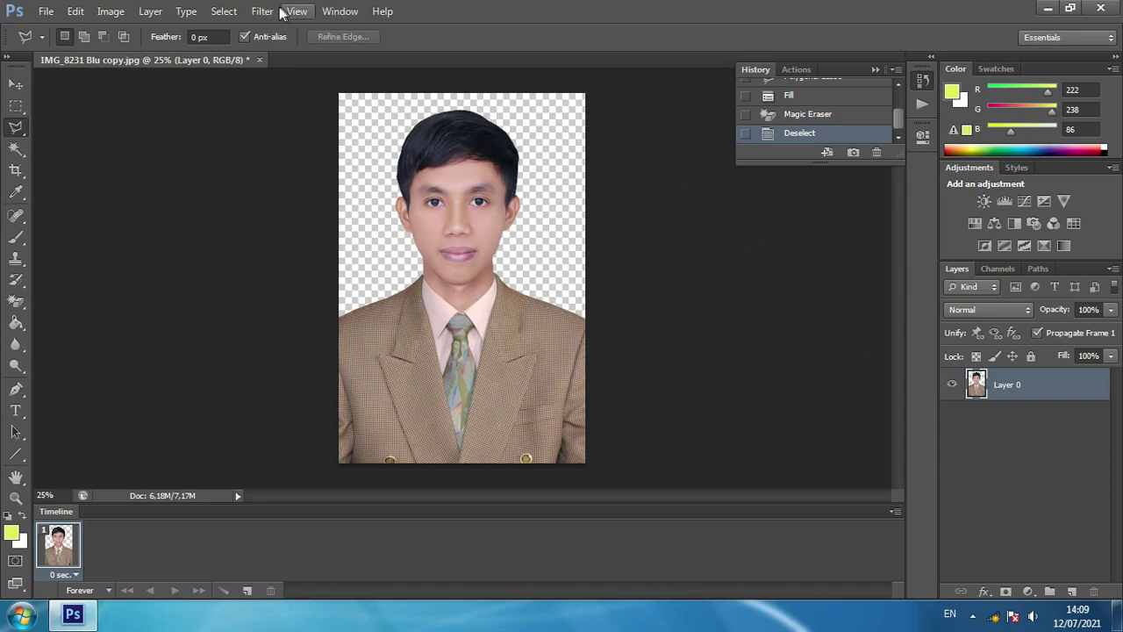
Step: Create a new layer named Layer 1 with the default settings
{"action": "left_click", "coordinate": [152, 12]}
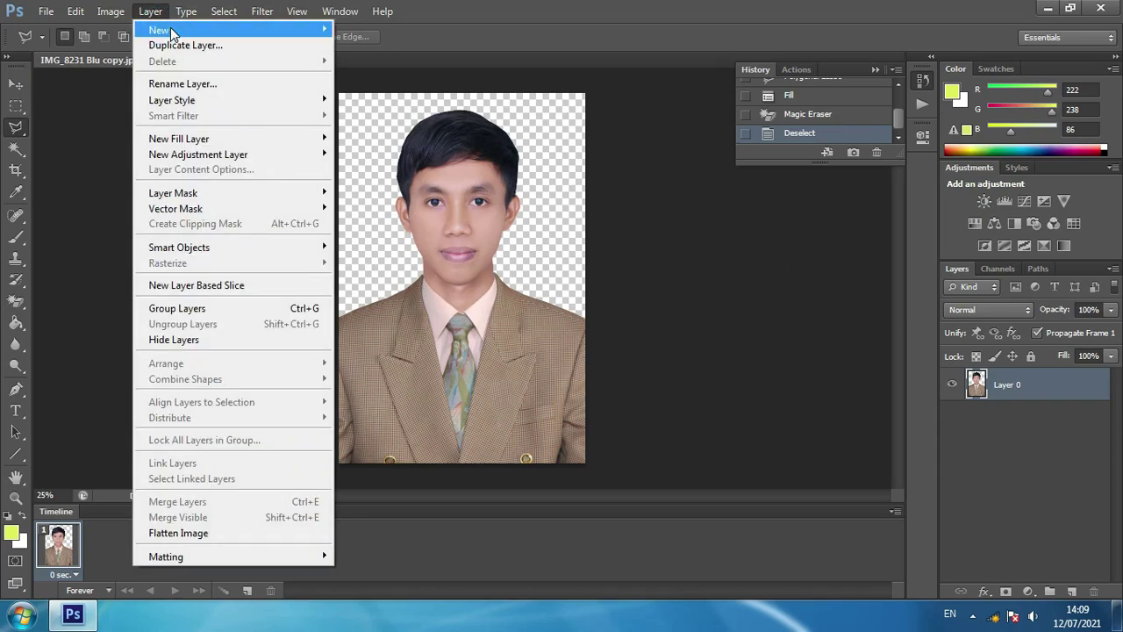
{"action": "mouse_move", "coordinate": [173, 33]}
{"action": "left_click", "coordinate": [358, 32]}
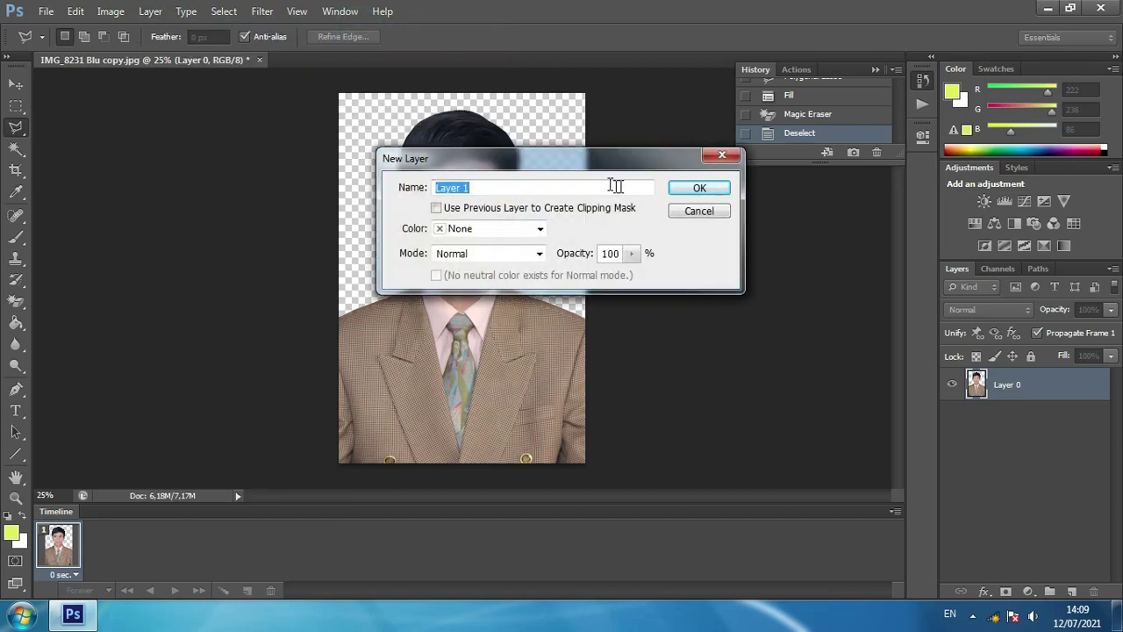
{"action": "left_click", "coordinate": [689, 194]}
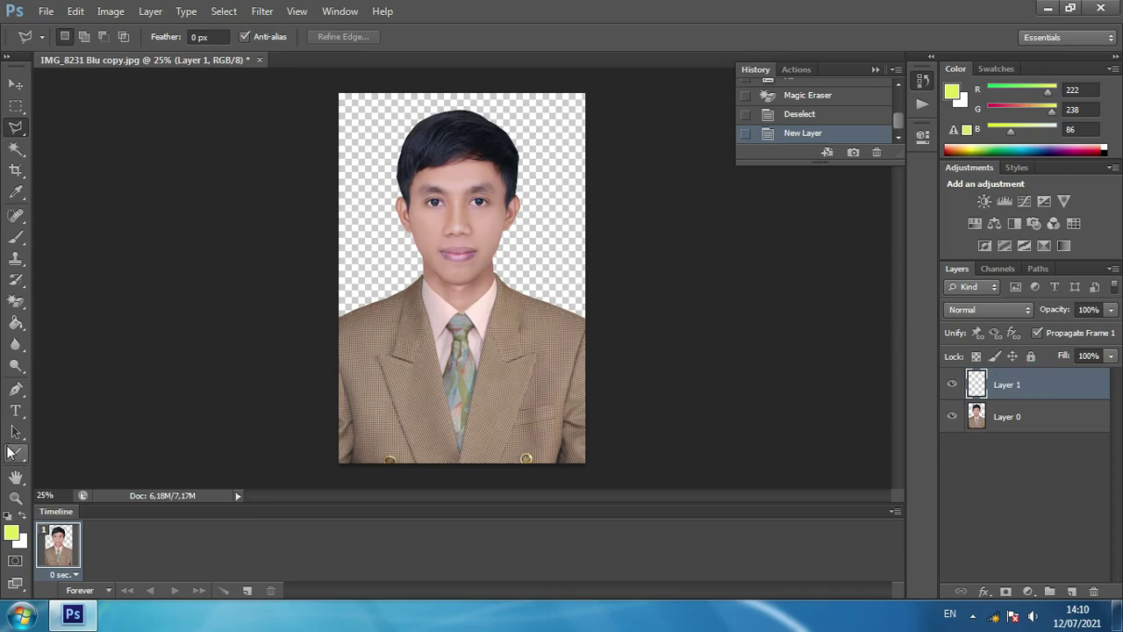
Step: Set the foreground colour to a dark red with RGB values 183, 6, 19
{"action": "left_click", "coordinate": [11, 532]}
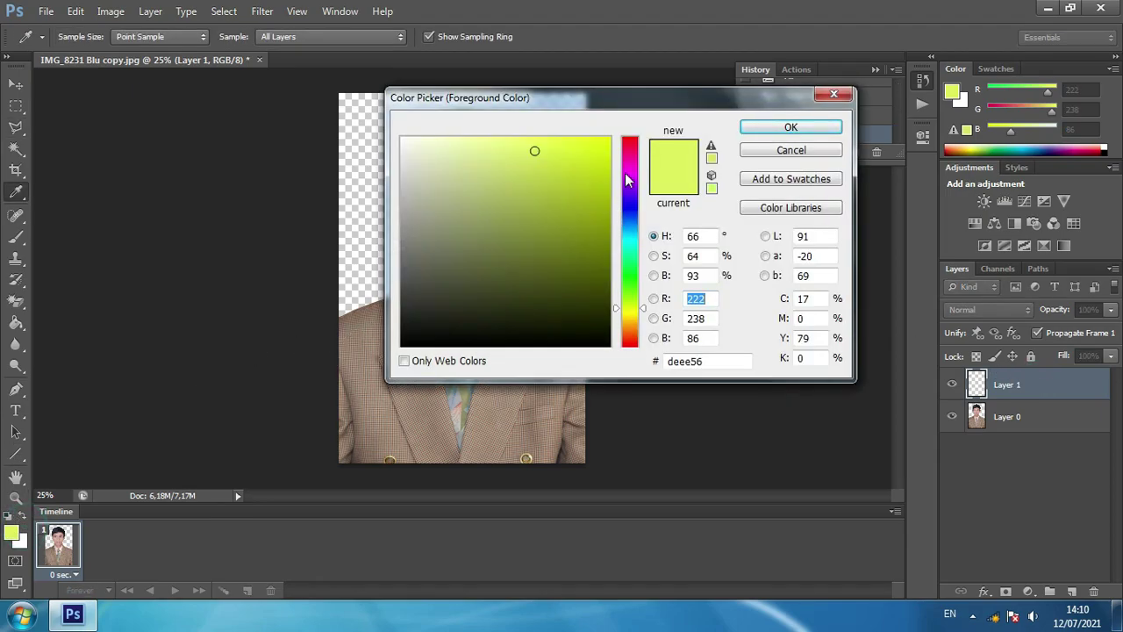
{"action": "left_click", "coordinate": [628, 143]}
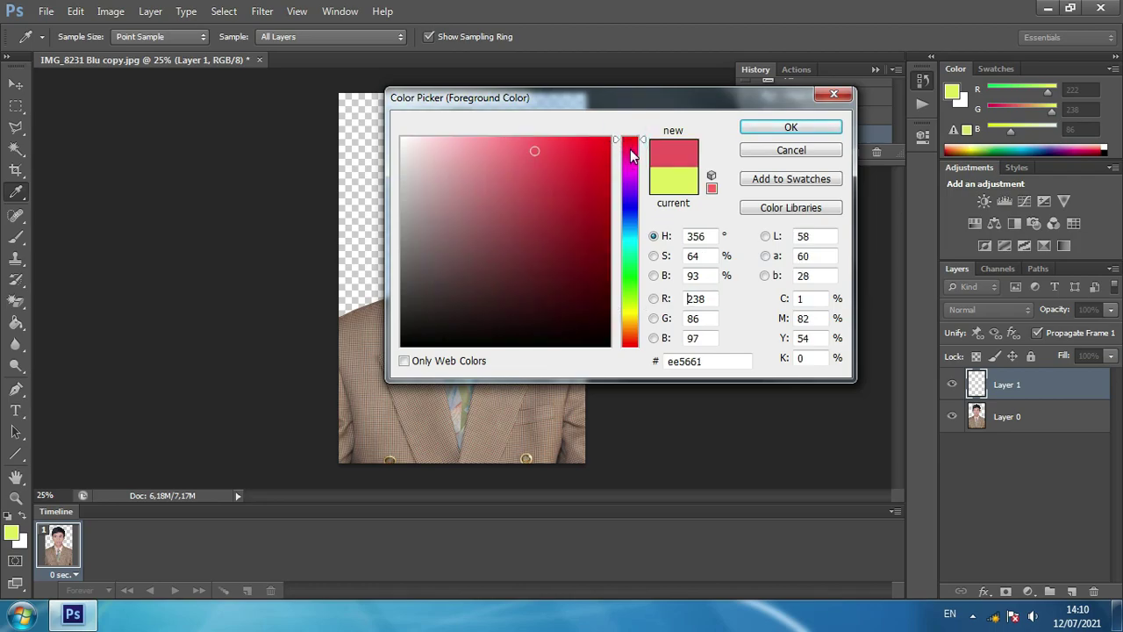
{"action": "left_click", "coordinate": [602, 193]}
{"action": "left_click", "coordinate": [755, 127]}
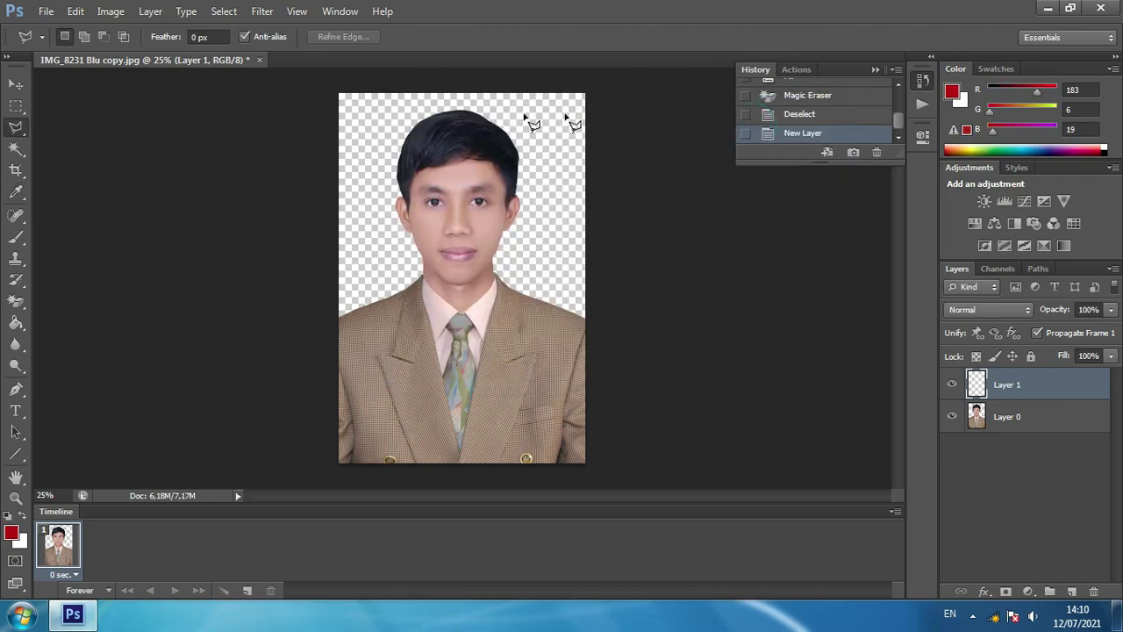
Step: Fill Layer 1 with the red foreground colour using the Paint Bucket and move it below Layer 0
{"action": "left_click", "coordinate": [15, 323]}
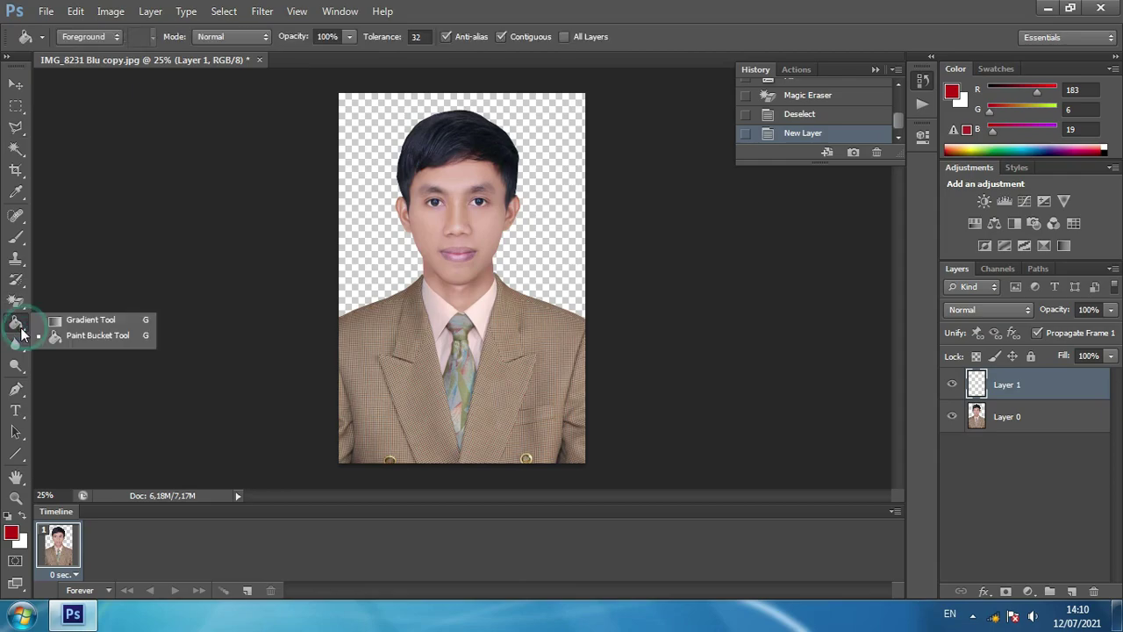
{"action": "left_click", "coordinate": [85, 338]}
{"action": "left_click", "coordinate": [372, 235]}
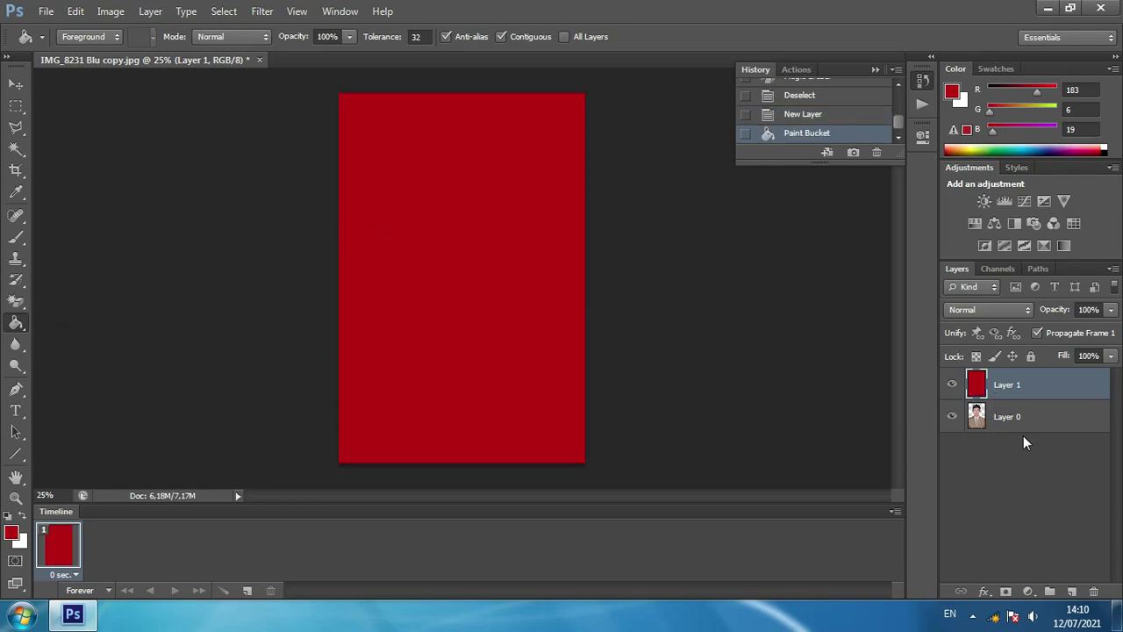
{"action": "left_click_drag", "start_coordinate": [1017, 384], "coordinate": [1009, 448]}
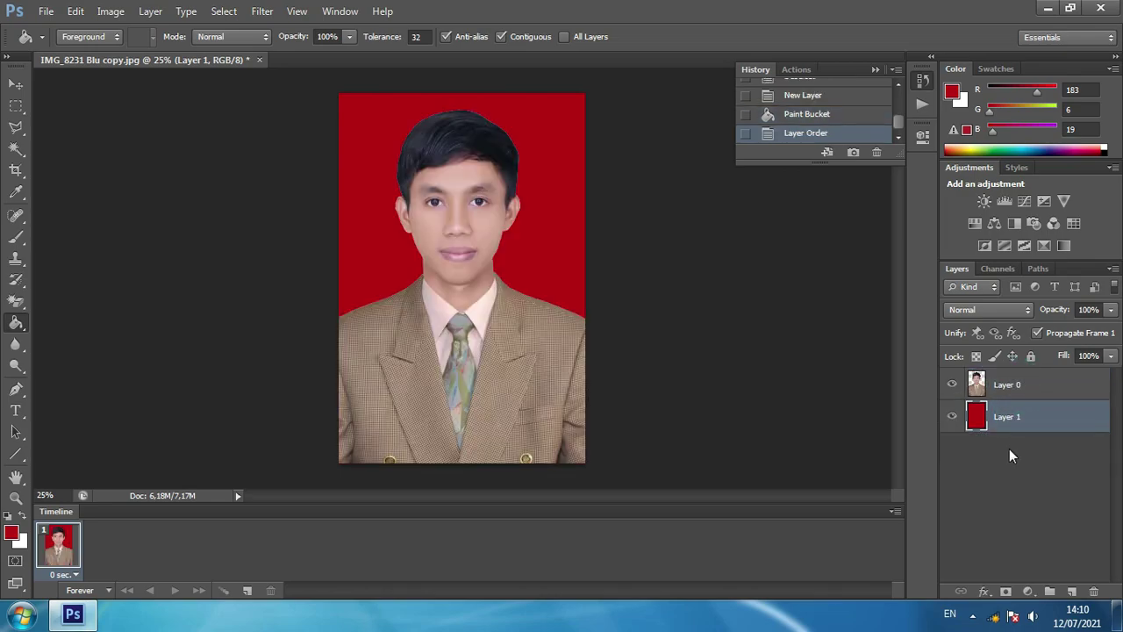